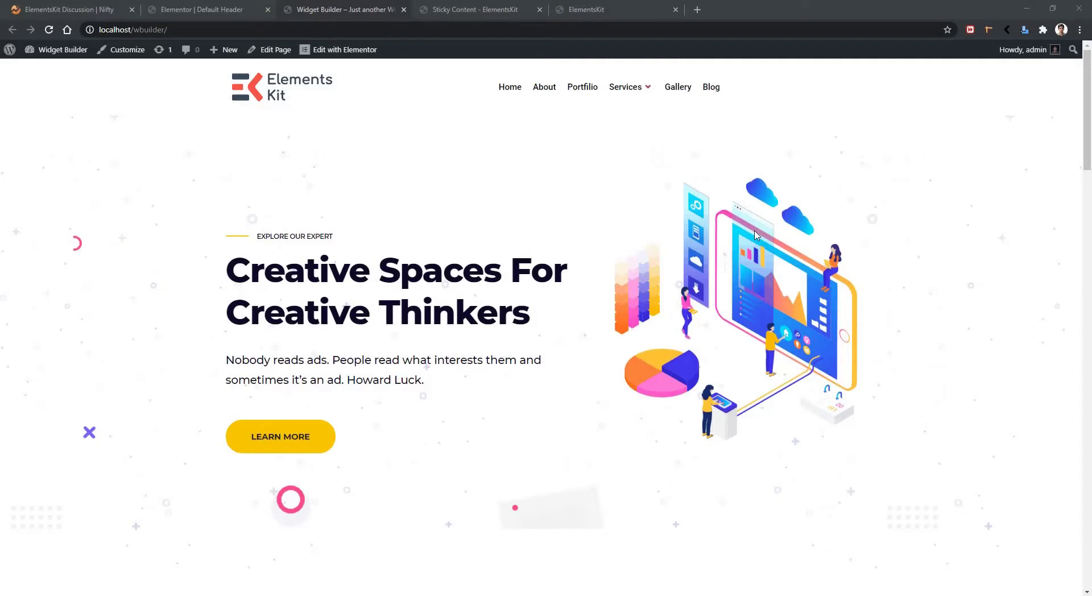
Step: Open the ElementsKit Default Header template from the Header Footer list in Elementor
scroll(609, 190, down, 6)
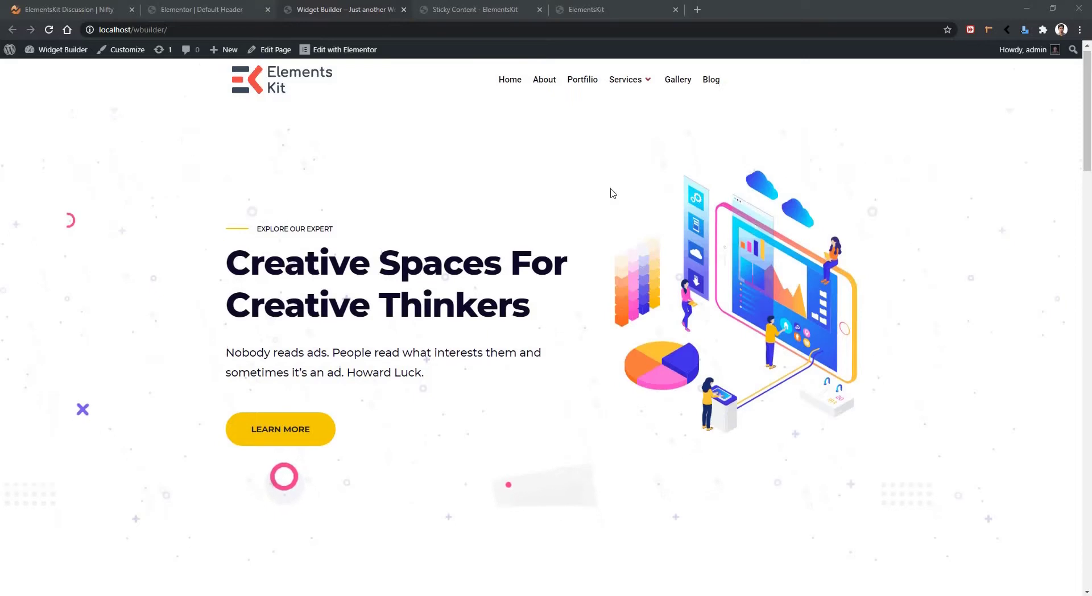
scroll(609, 193, up, 5)
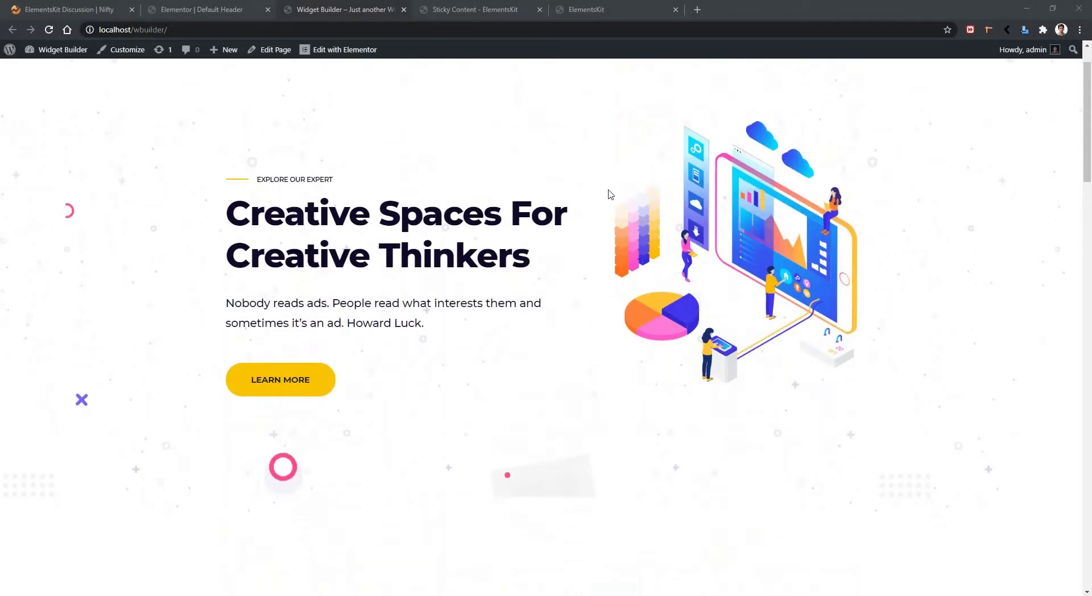
scroll(610, 195, up, 1)
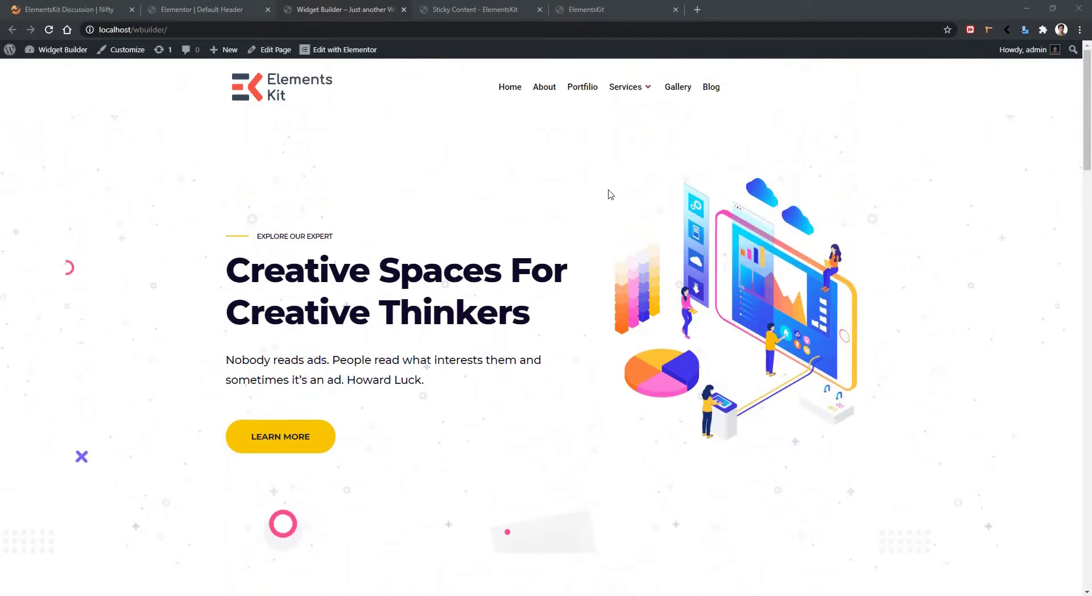
scroll(608, 195, down, 6)
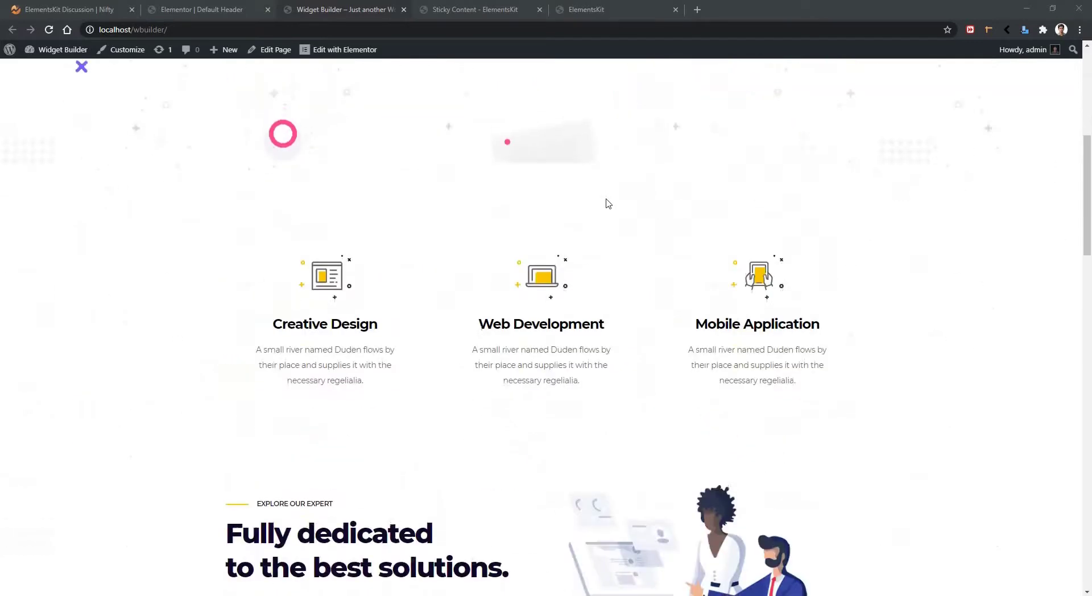
scroll(607, 202, up, 6)
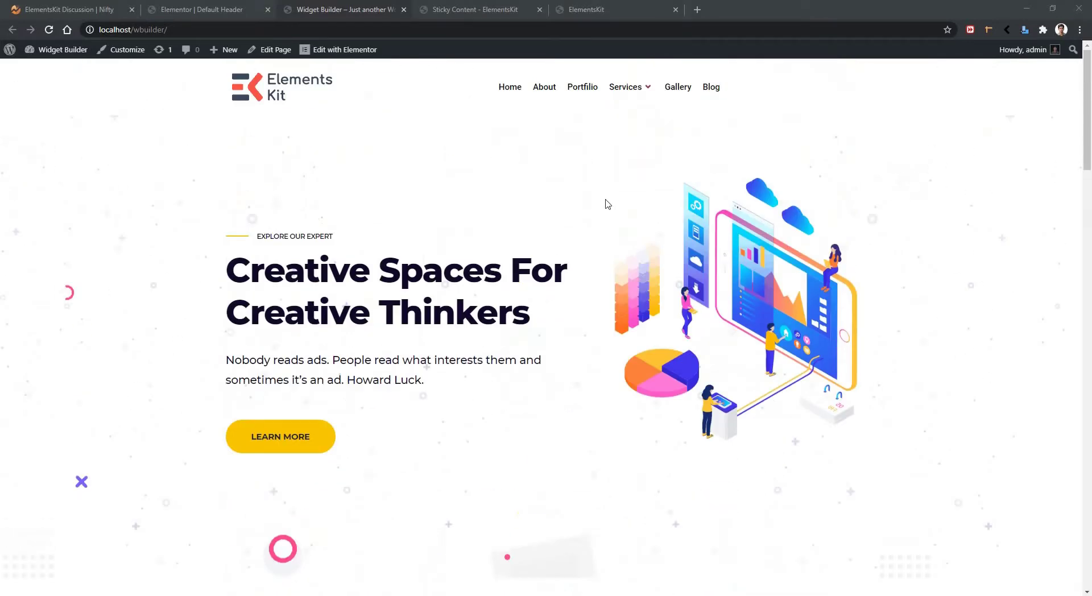
click(71, 7)
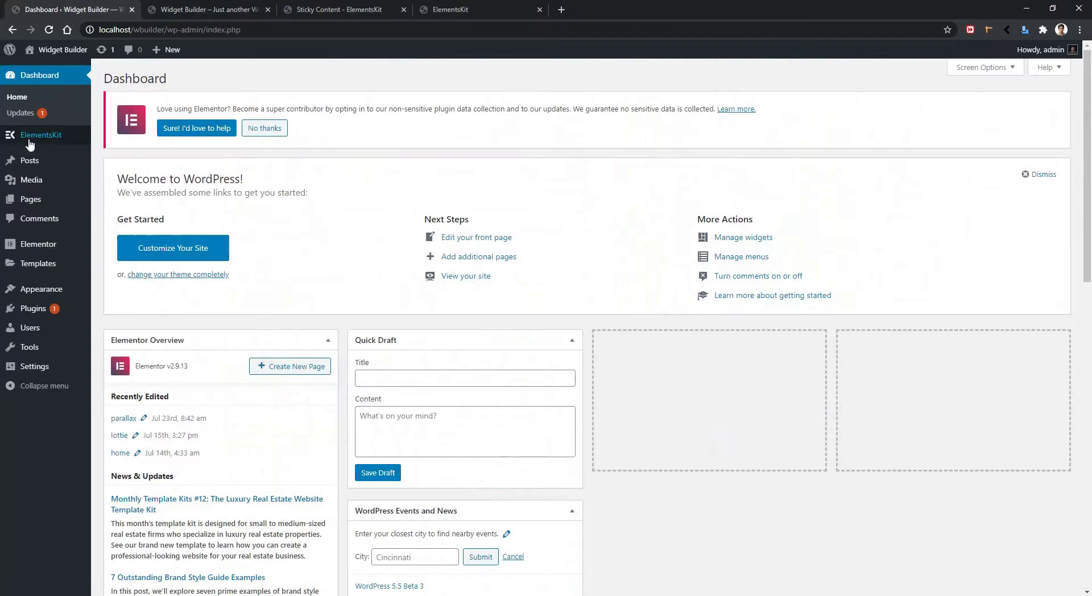
mouse_move(32, 137)
click(113, 154)
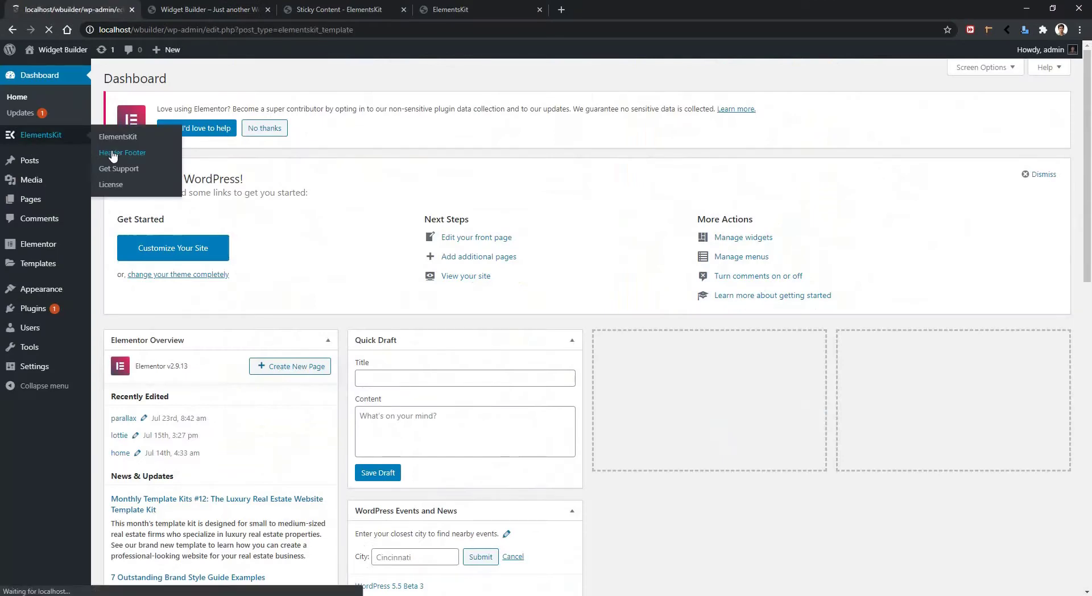
click(253, 288)
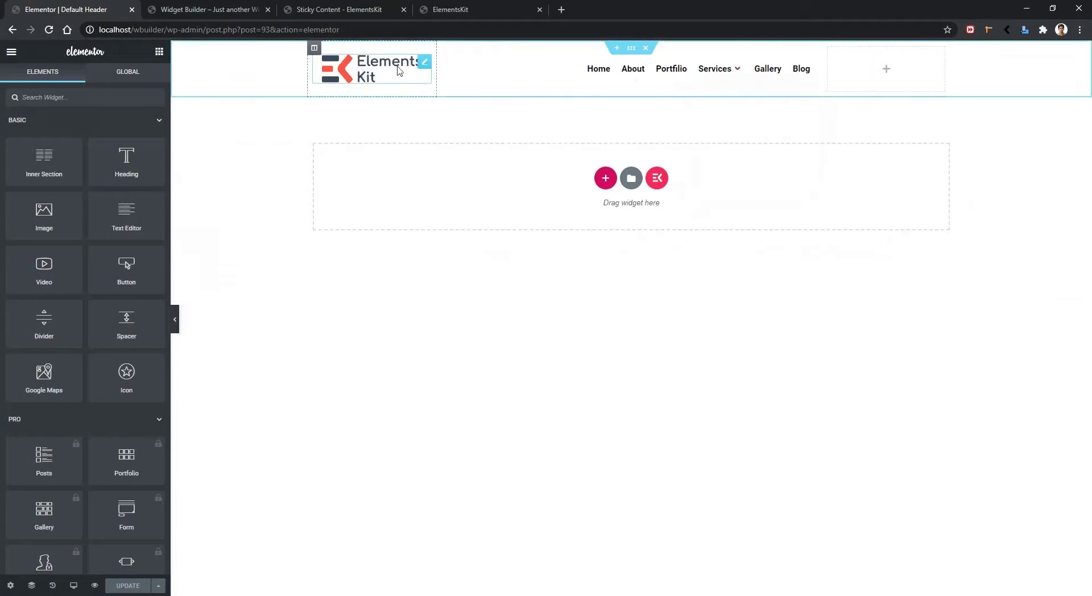
Step: Set the header section's ElementsKit Sticky option to Top and save the template
click(632, 48)
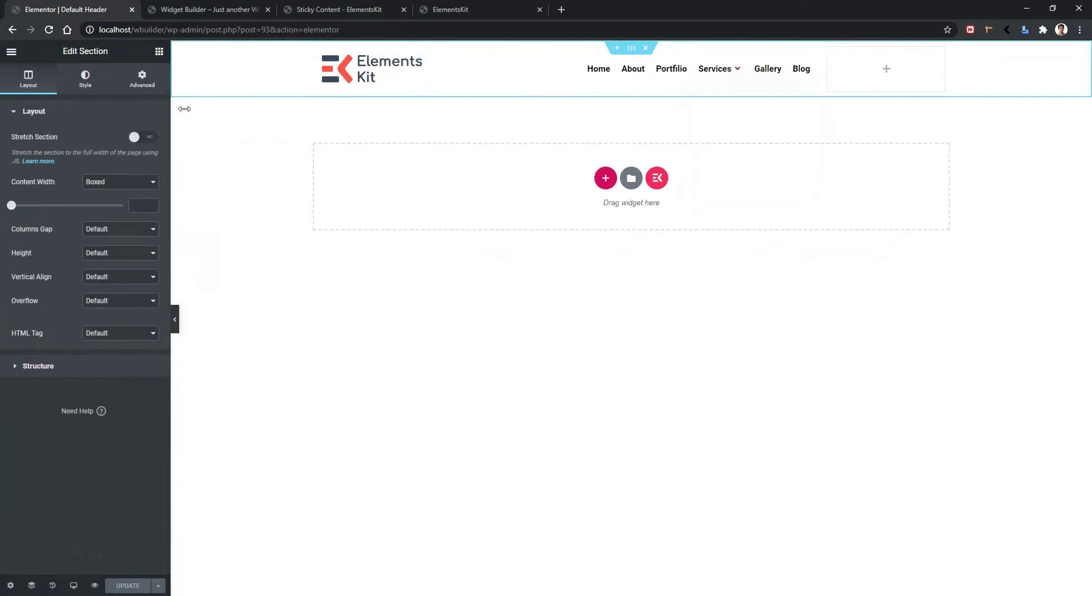
click(152, 91)
click(139, 111)
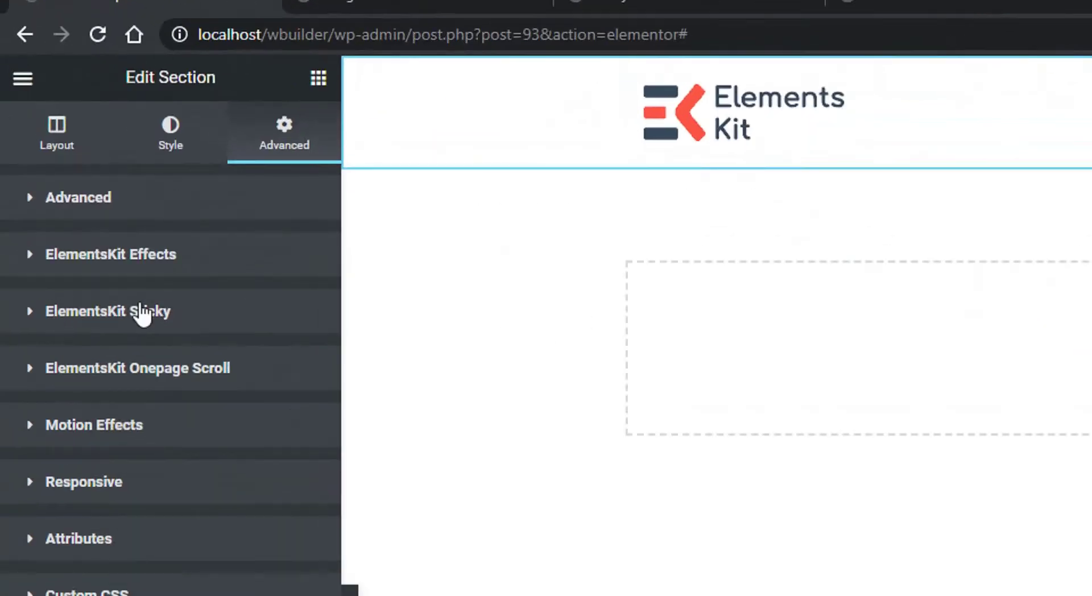
click(143, 313)
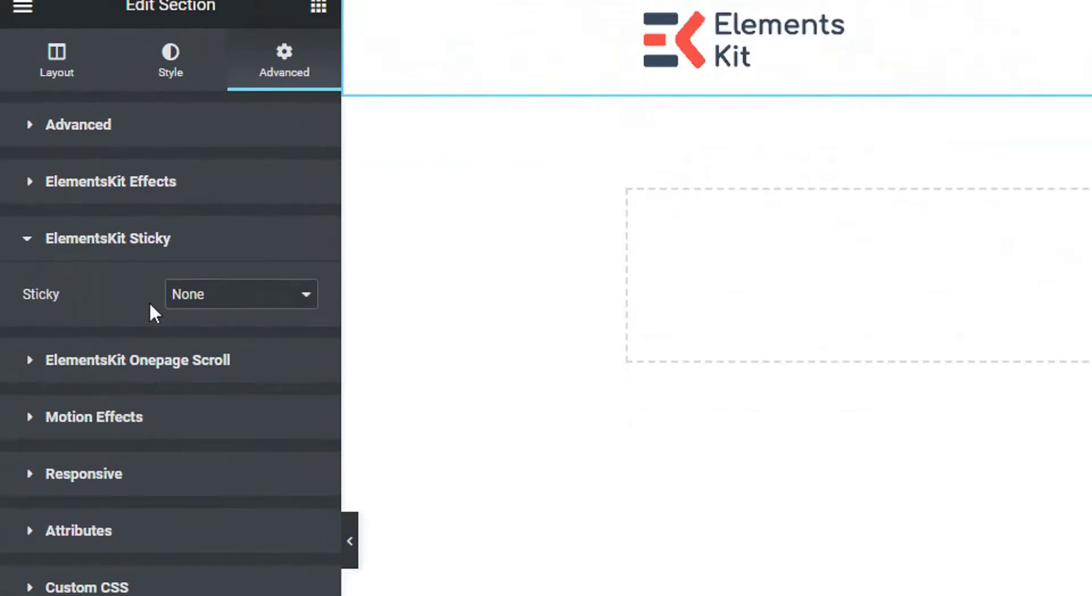
click(217, 304)
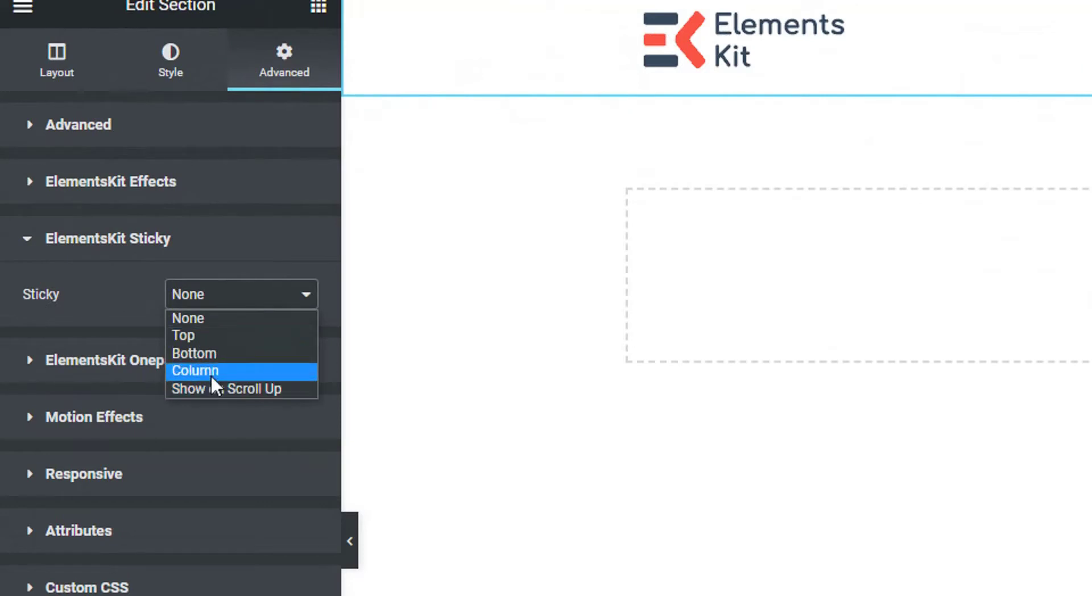
click(219, 335)
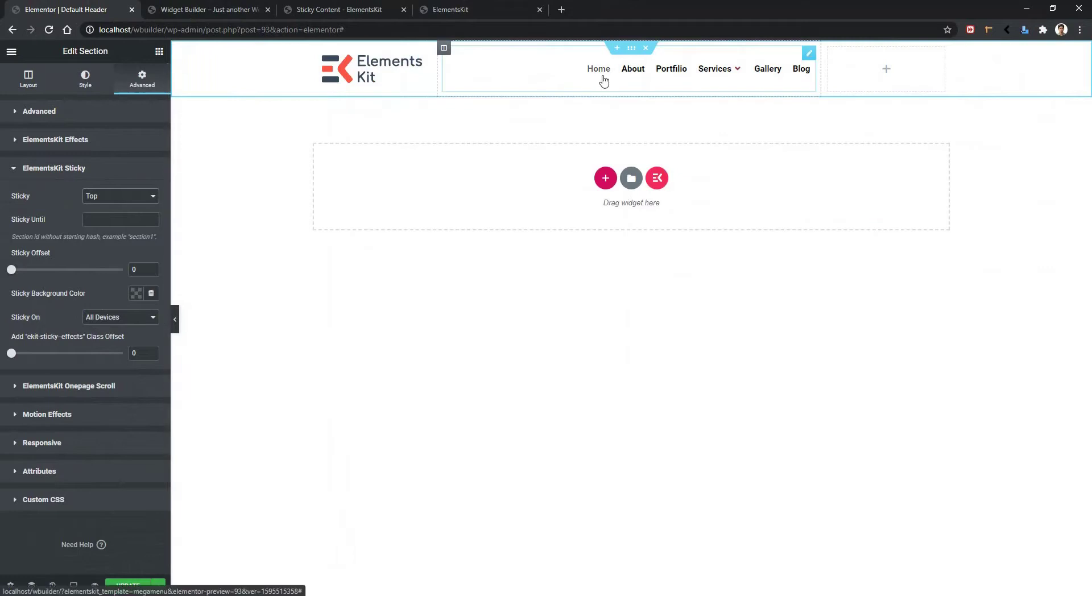
click(126, 590)
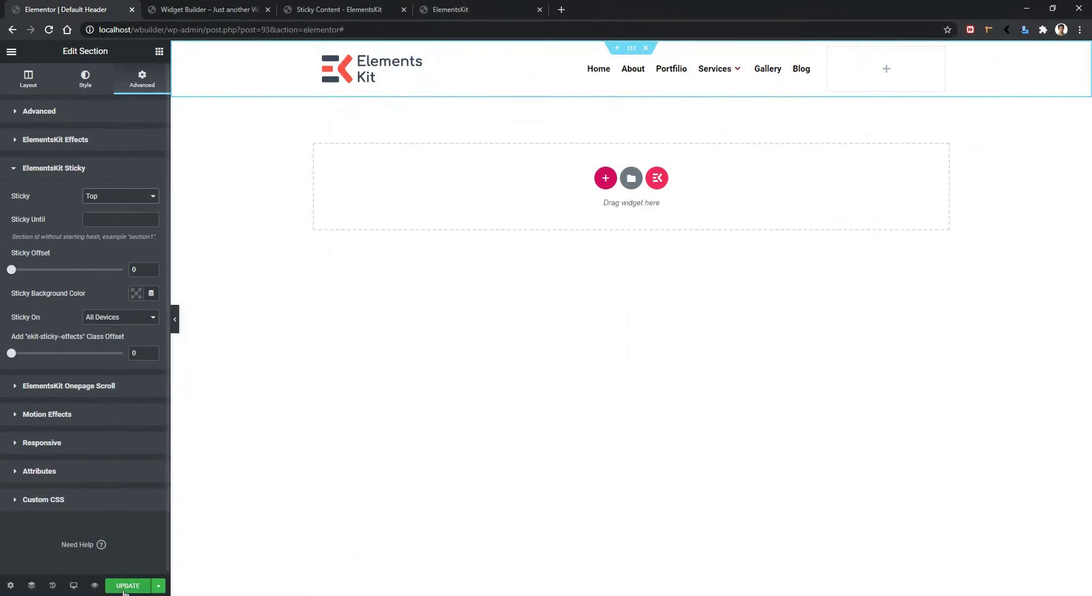
Step: Scroll the live homepage to the Creative Team section and back to the hero, checking the pinned header
click(212, 10)
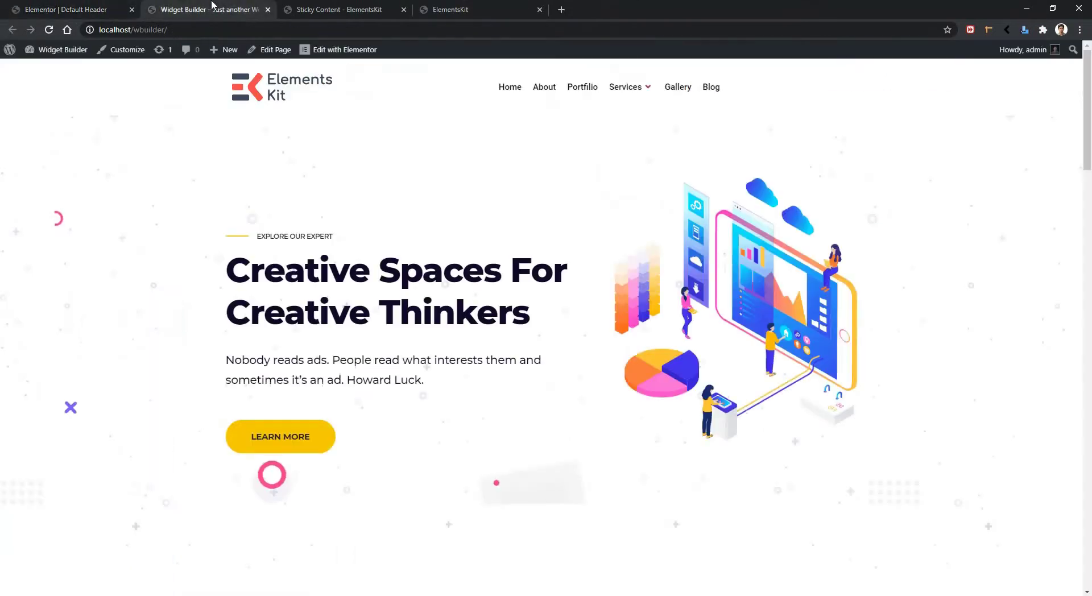
scroll(434, 274, down, 6)
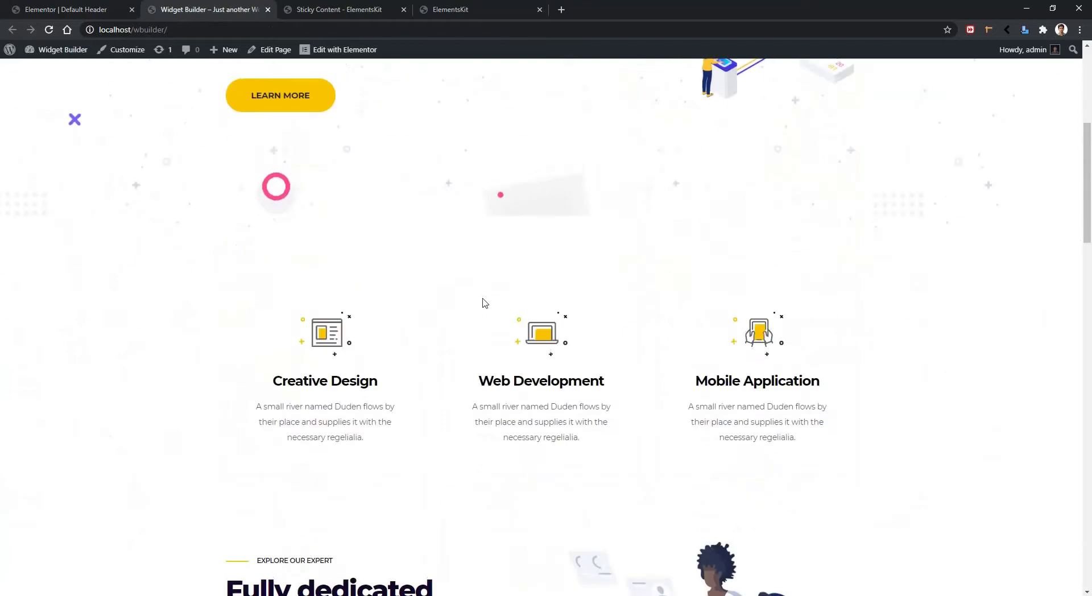
scroll(481, 297, up, 6)
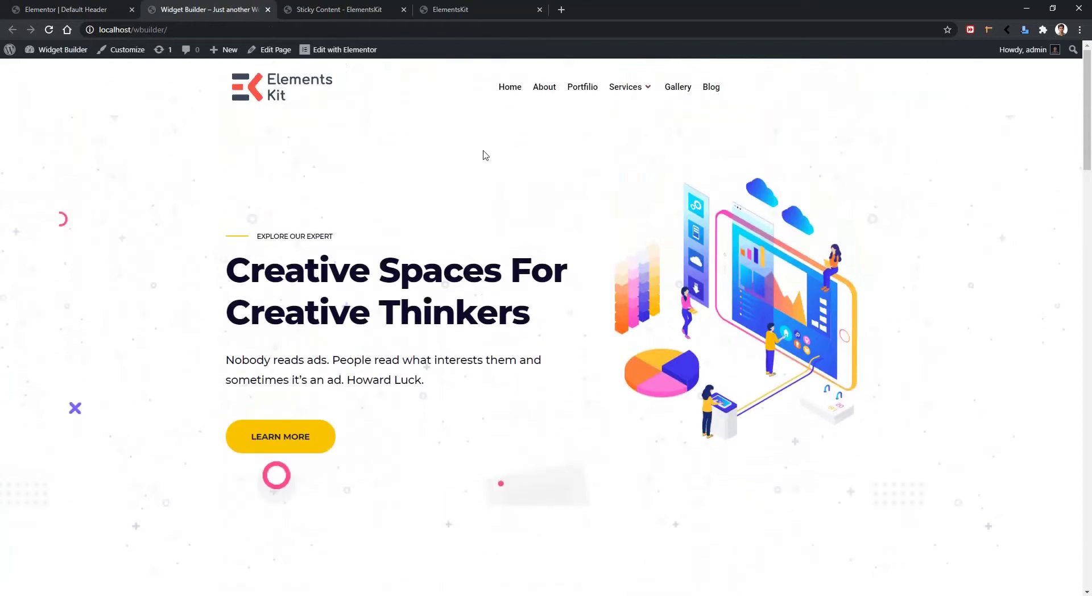
scroll(446, 163, down, 12)
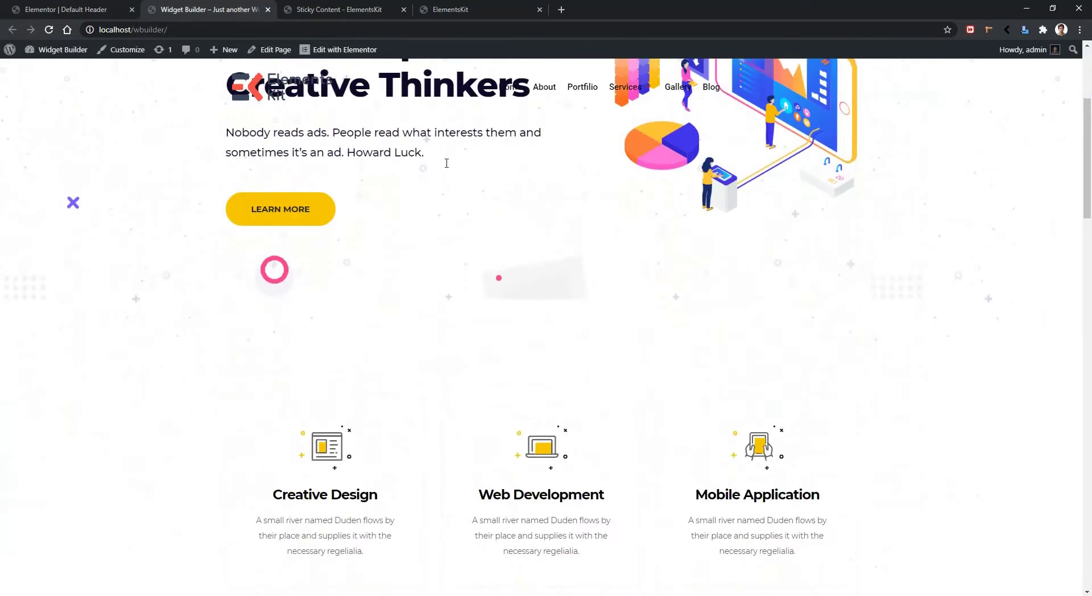
scroll(446, 167, down, 7)
scroll(446, 166, up, 13)
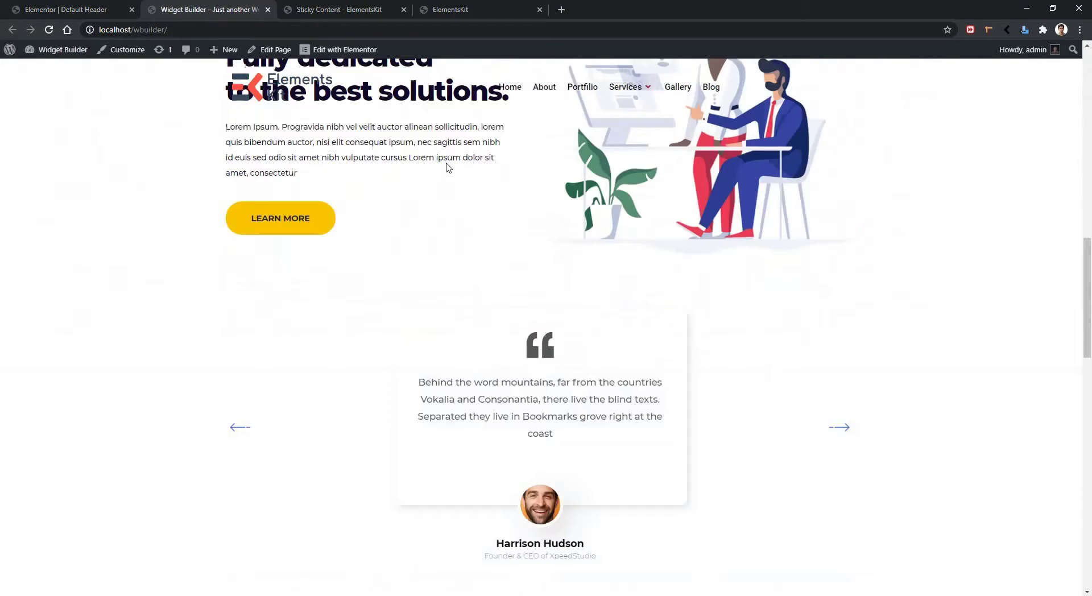
scroll(434, 176, down, 7)
scroll(434, 176, down, 8)
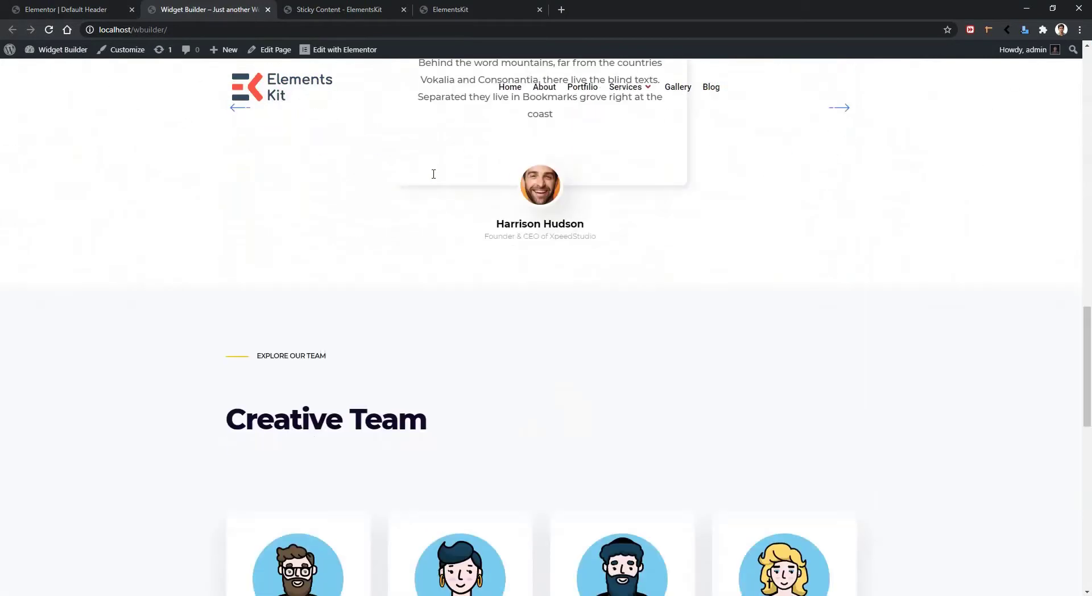
scroll(436, 163, up, 5)
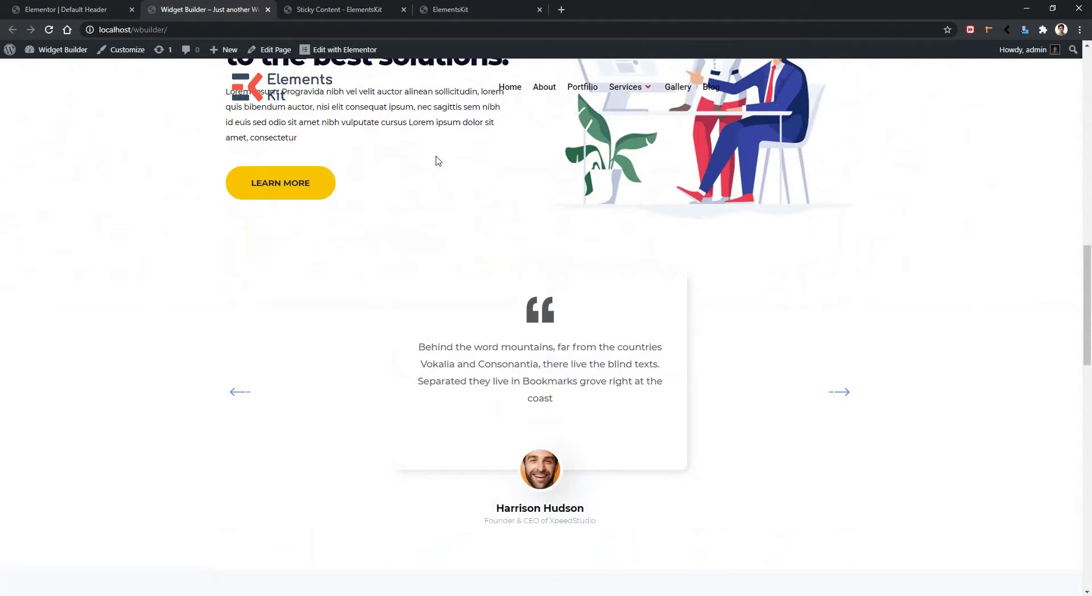
scroll(438, 161, down, 7)
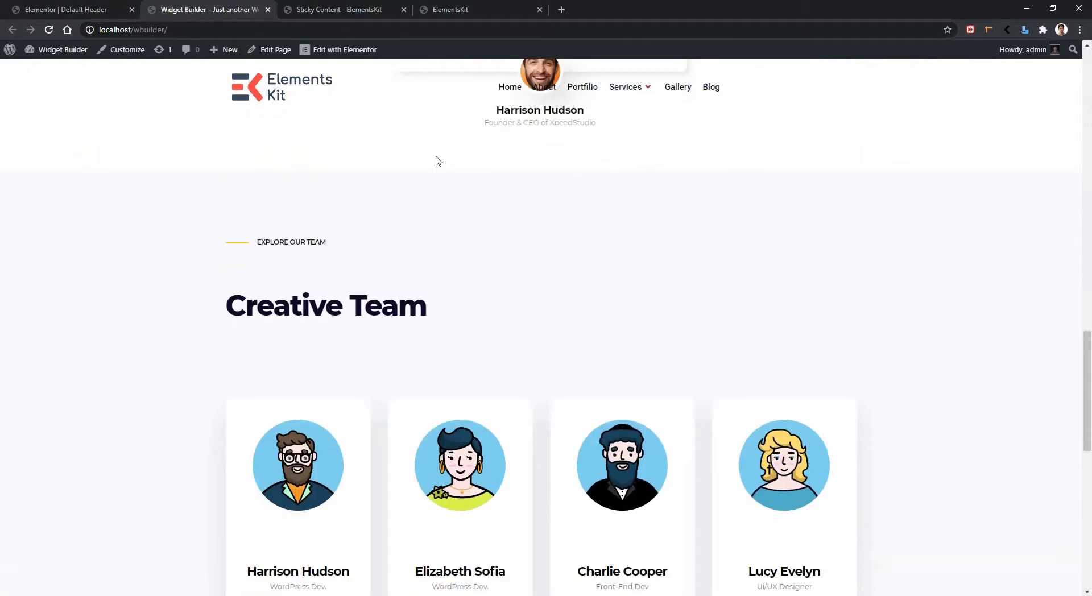
scroll(437, 161, up, 15)
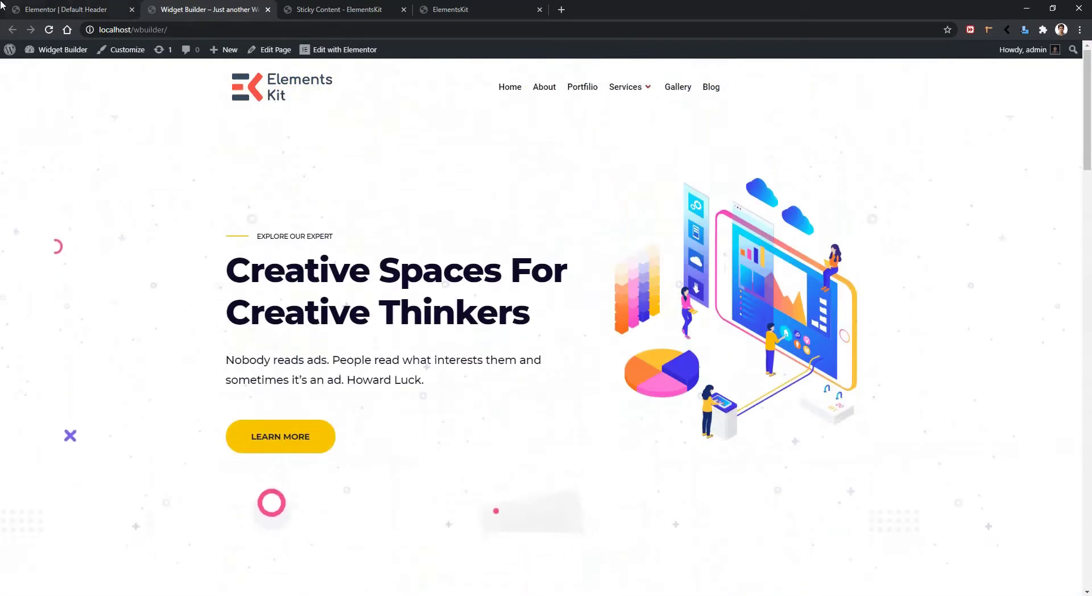
Step: Make the header's sticky background colour white (#FFFFFF) and save the template
click(43, 5)
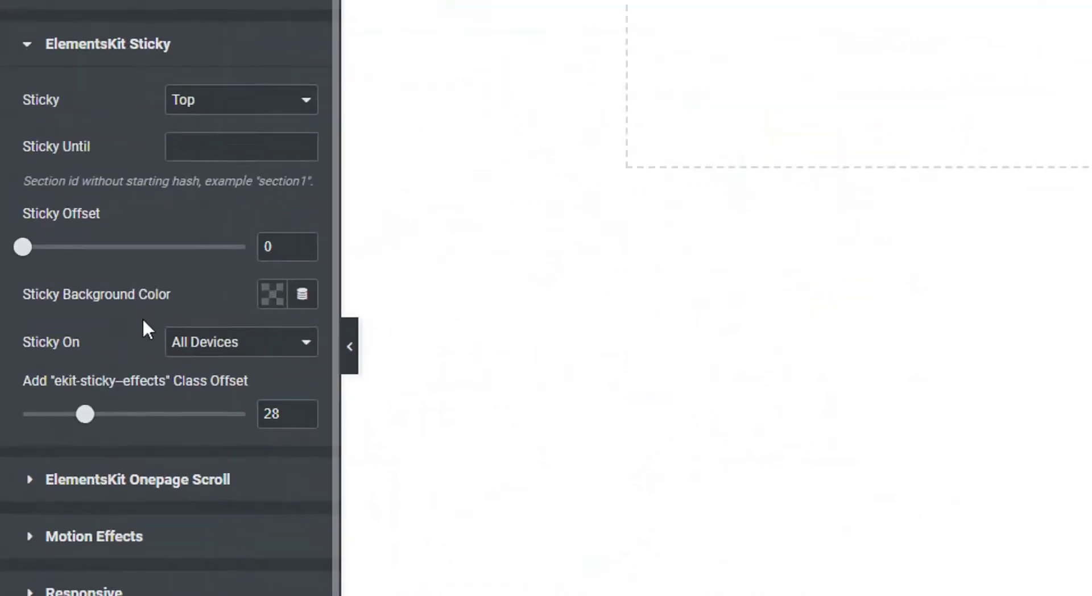
click(279, 299)
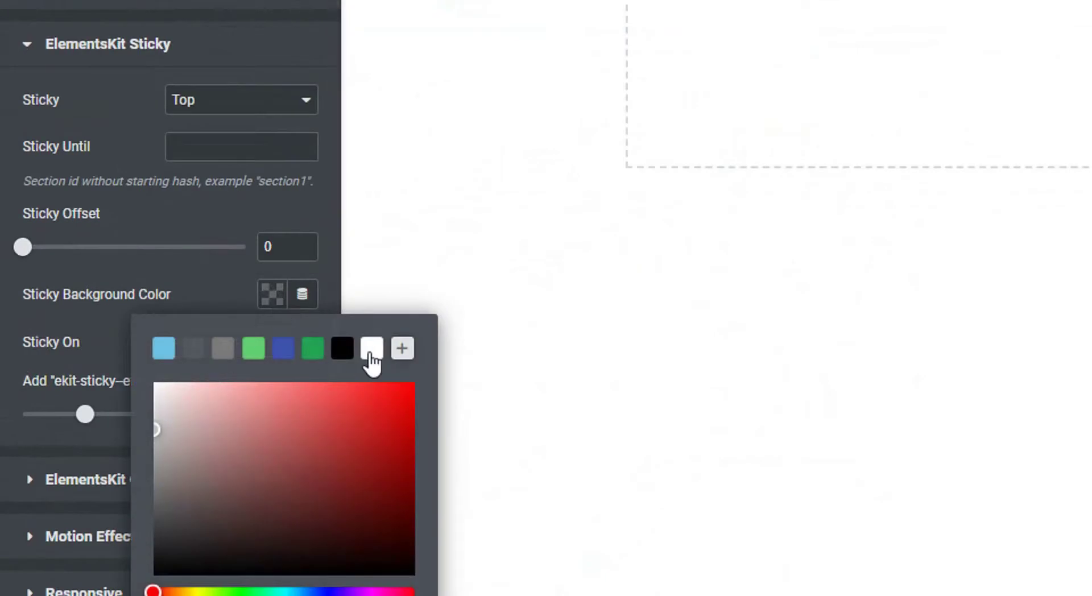
click(372, 349)
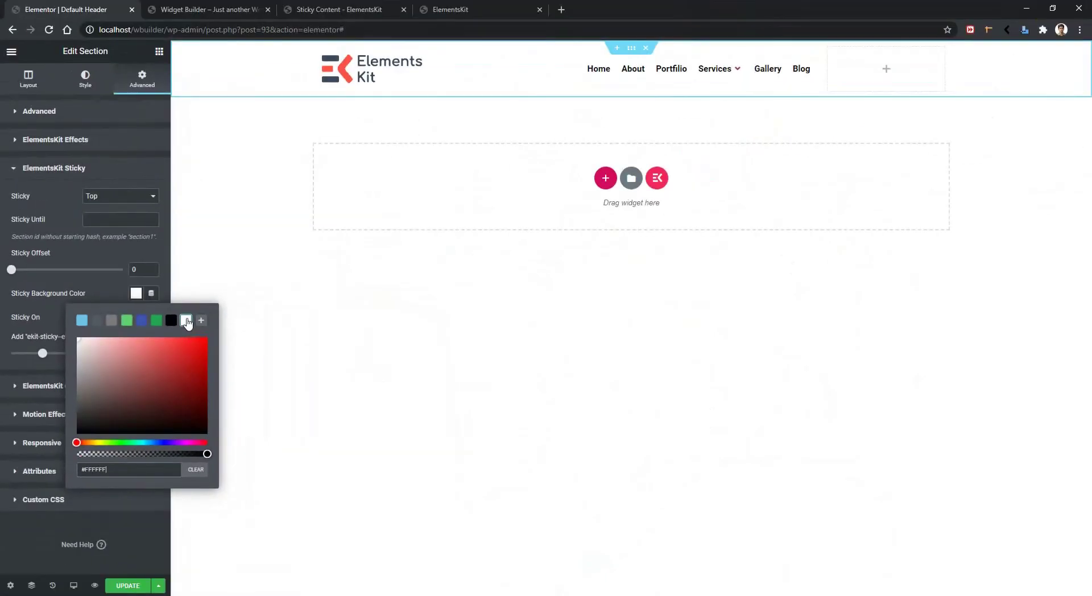
click(122, 587)
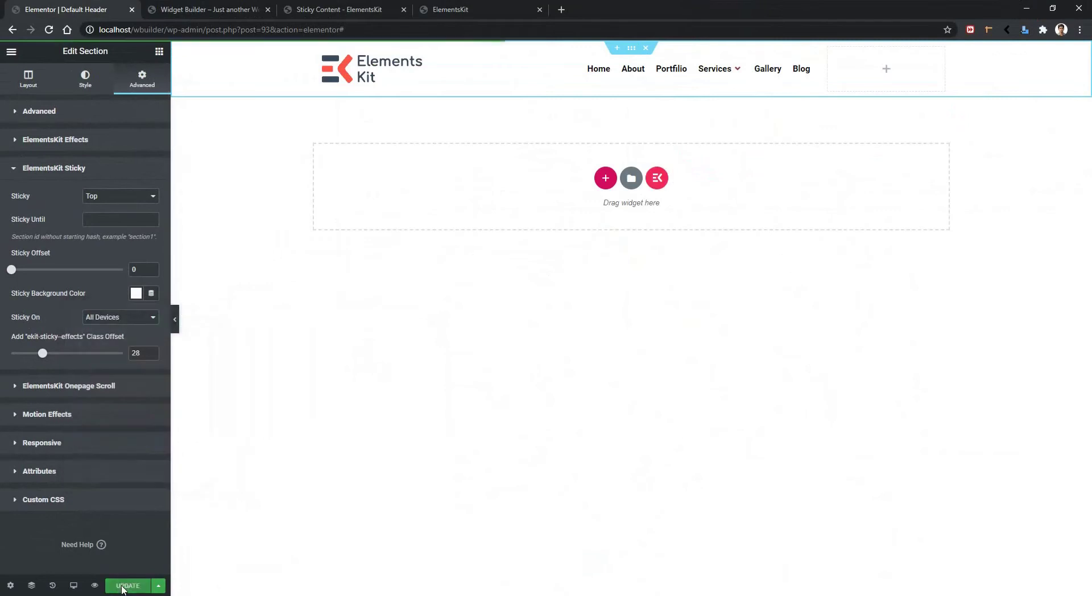
Step: Reload the homepage and scroll to the Fully dedicated section, confirming the white pinned header
click(257, 6)
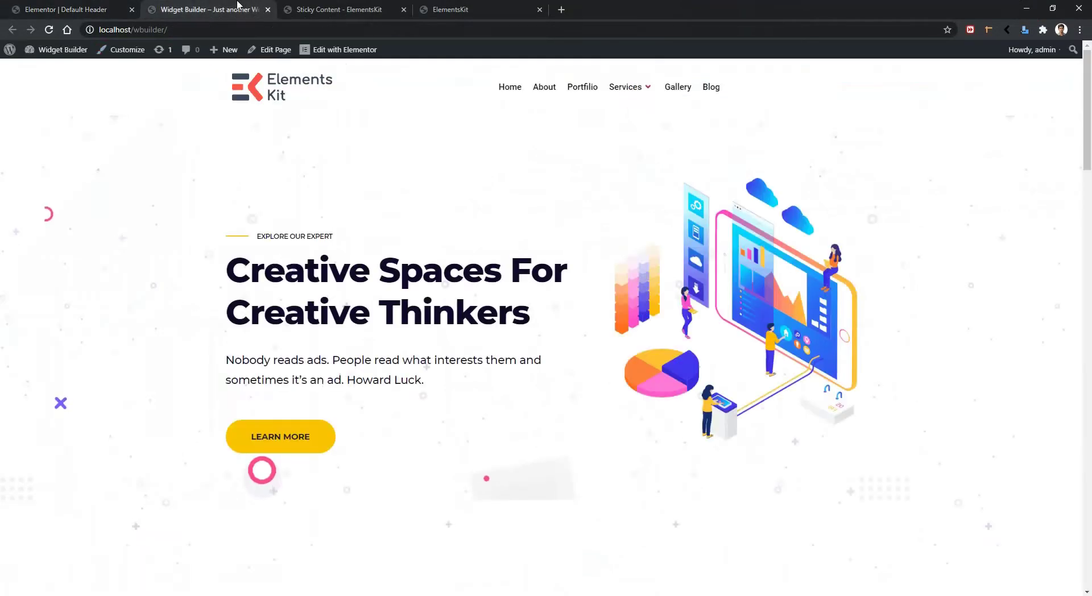
click(49, 30)
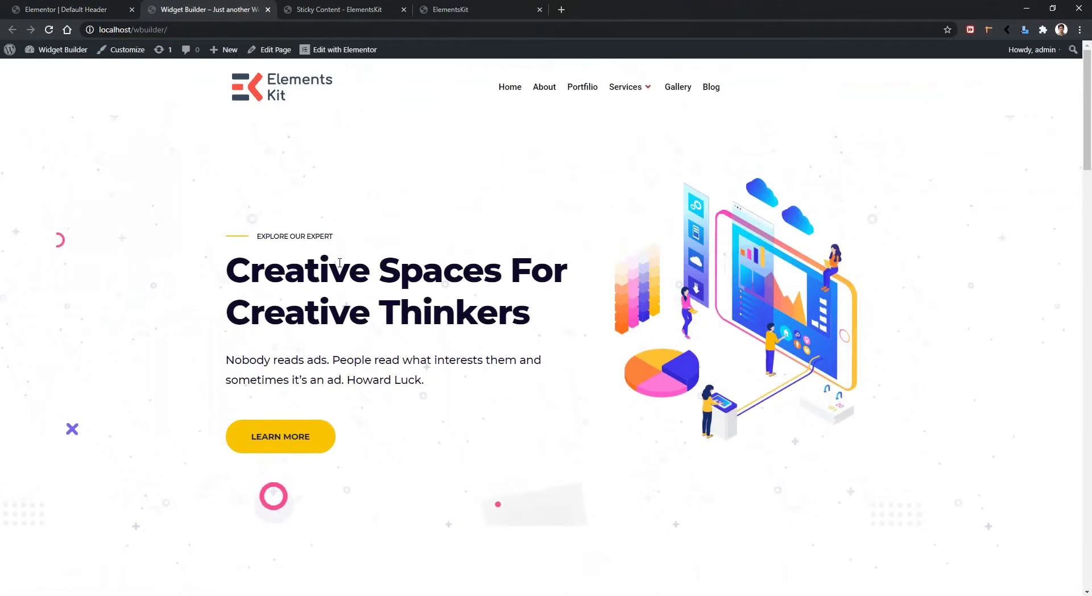
scroll(568, 190, down, 7)
scroll(361, 131, down, 5)
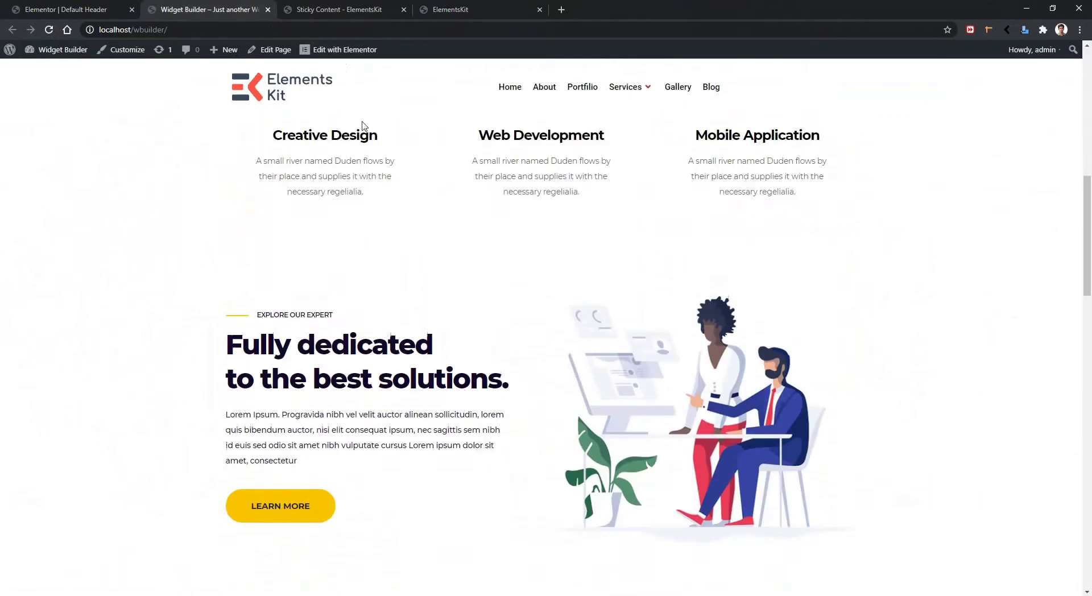
scroll(617, 182, down, 3)
scroll(614, 181, down, 4)
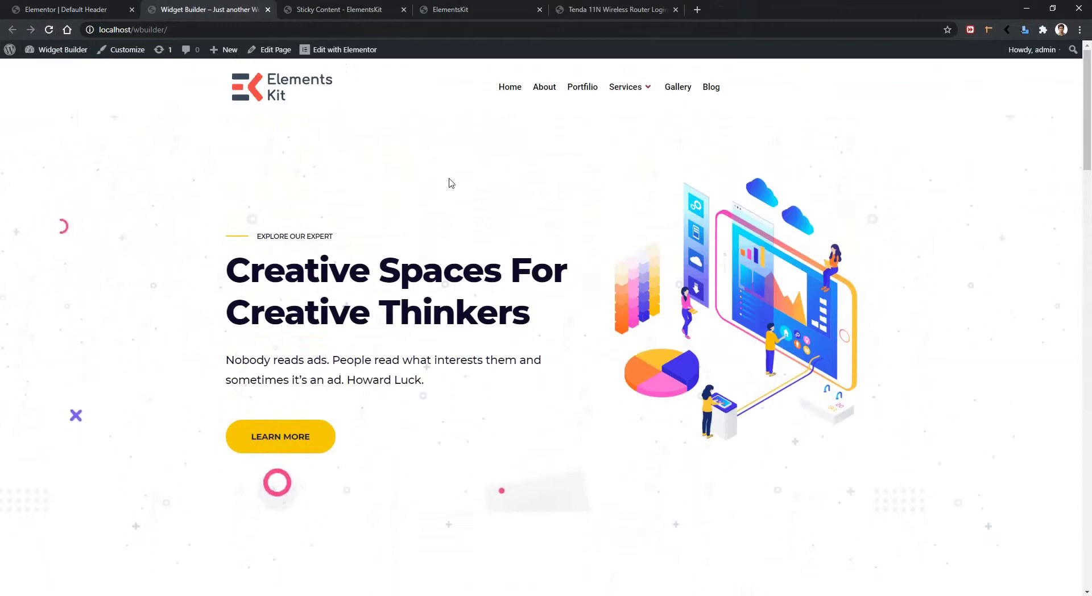
scroll(462, 272, down, 8)
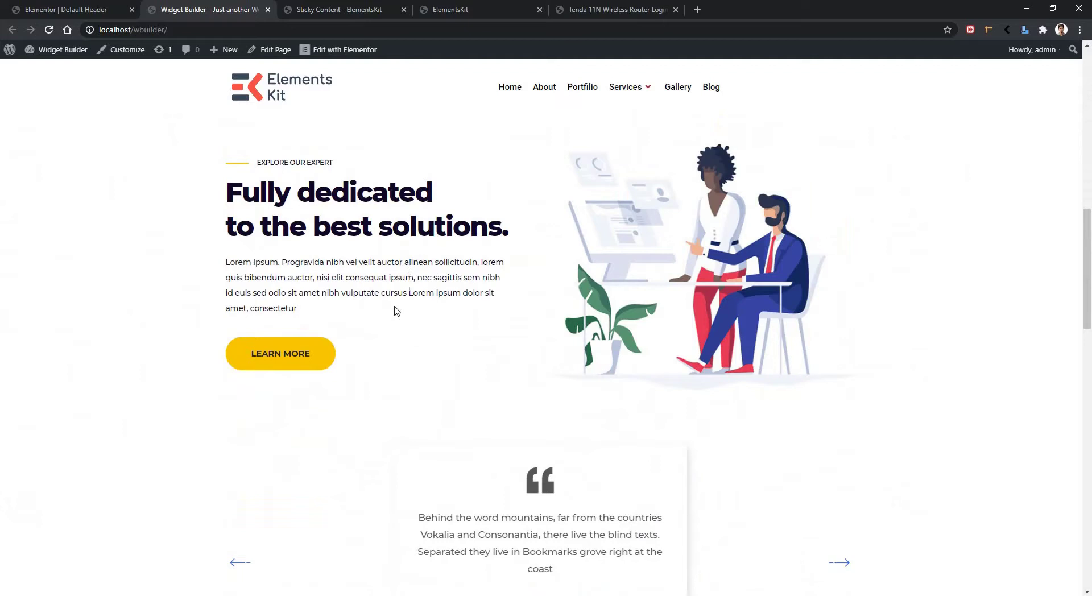
scroll(387, 323, up, 1)
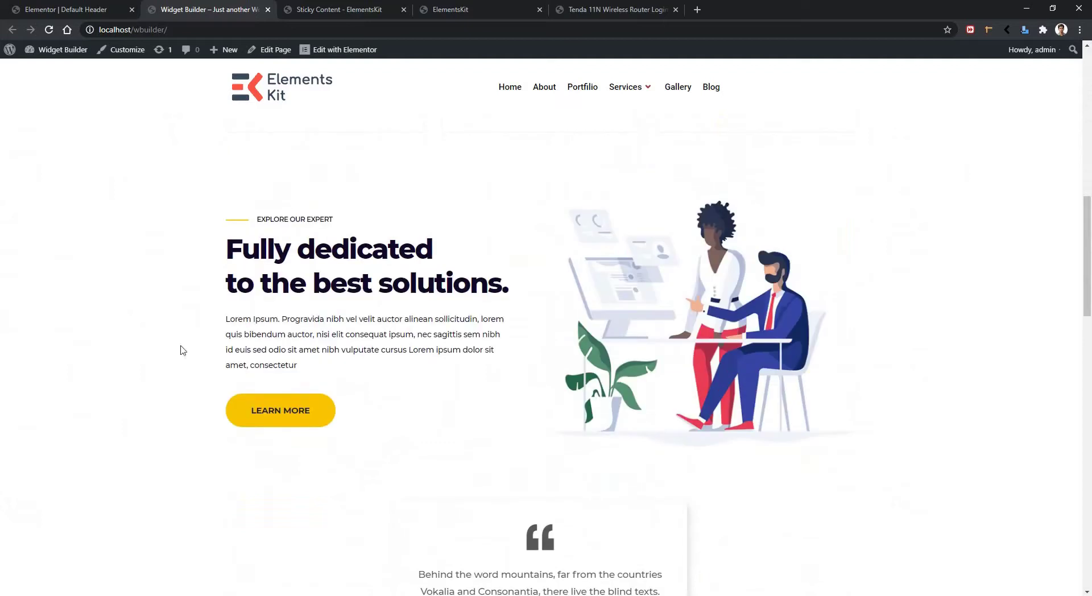
Step: Open the home page in Elementor and select the Fully dedicated section
click(330, 54)
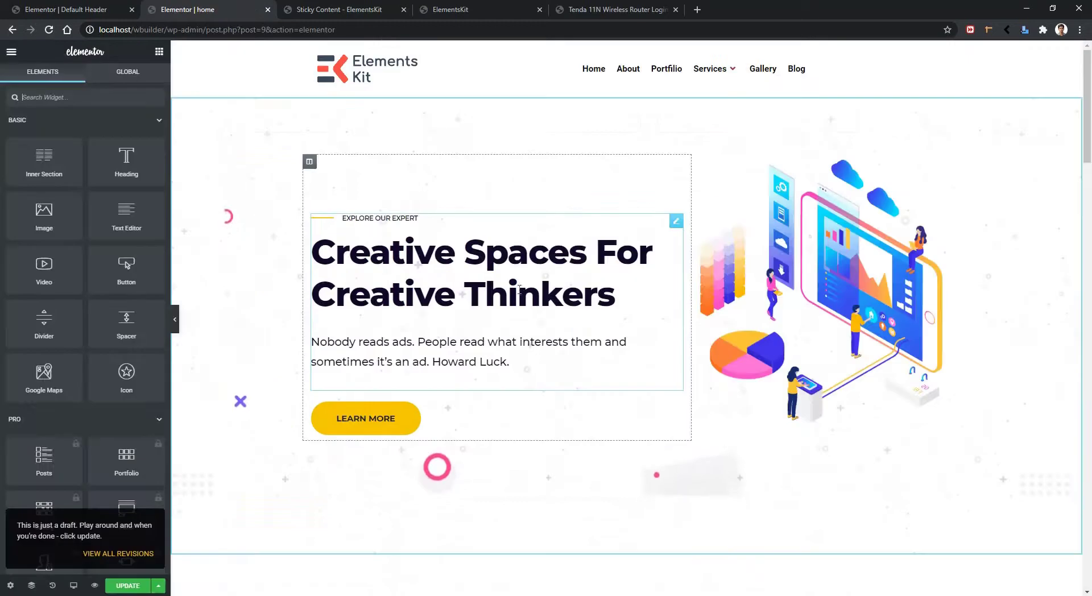
scroll(654, 338, down, 10)
scroll(614, 319, down, 2)
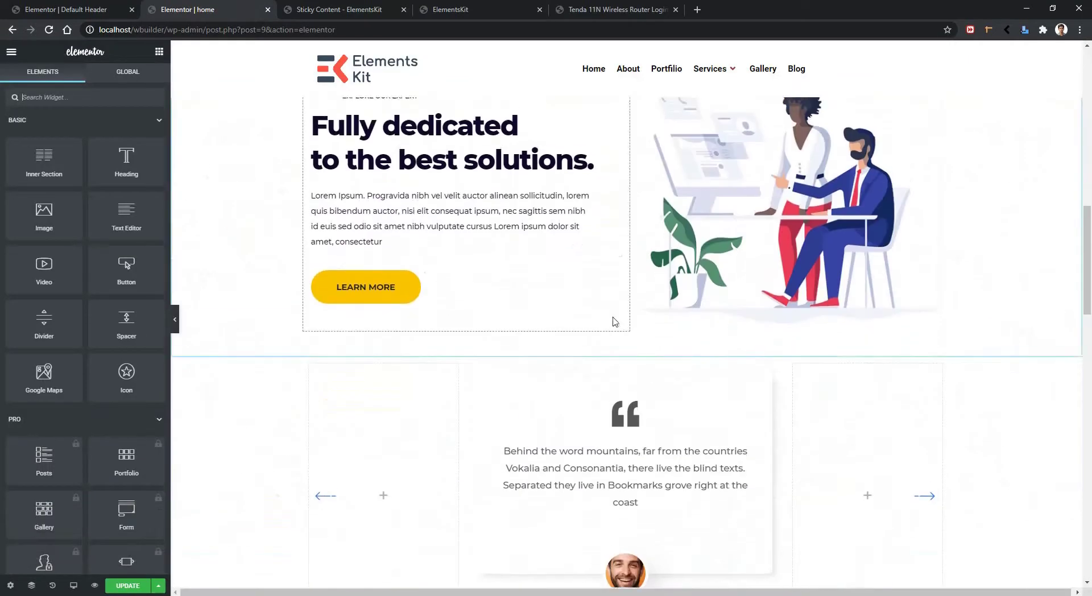
scroll(609, 273, up, 4)
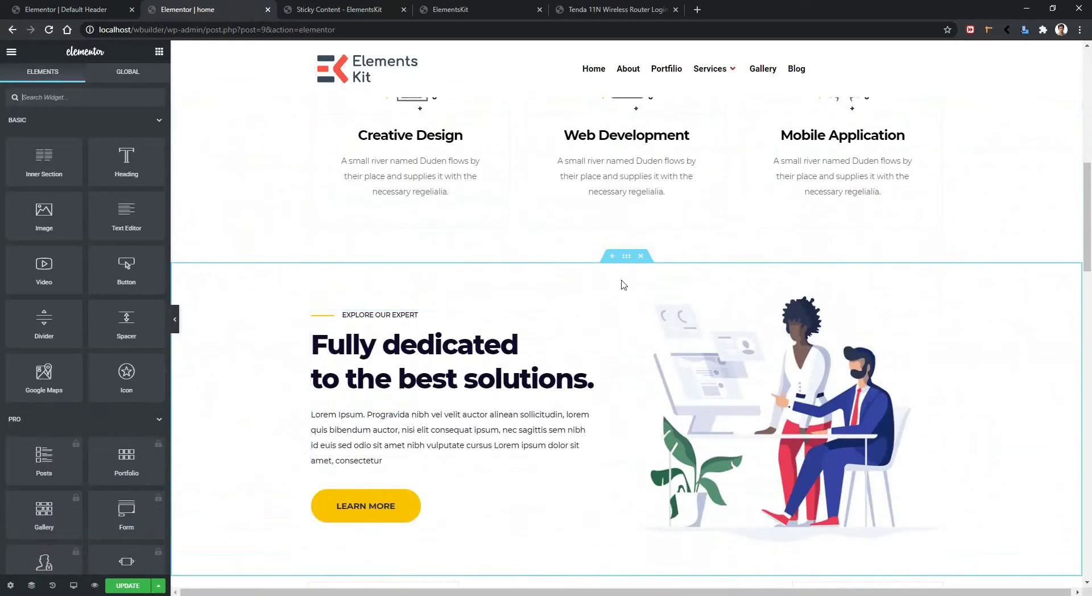
click(626, 256)
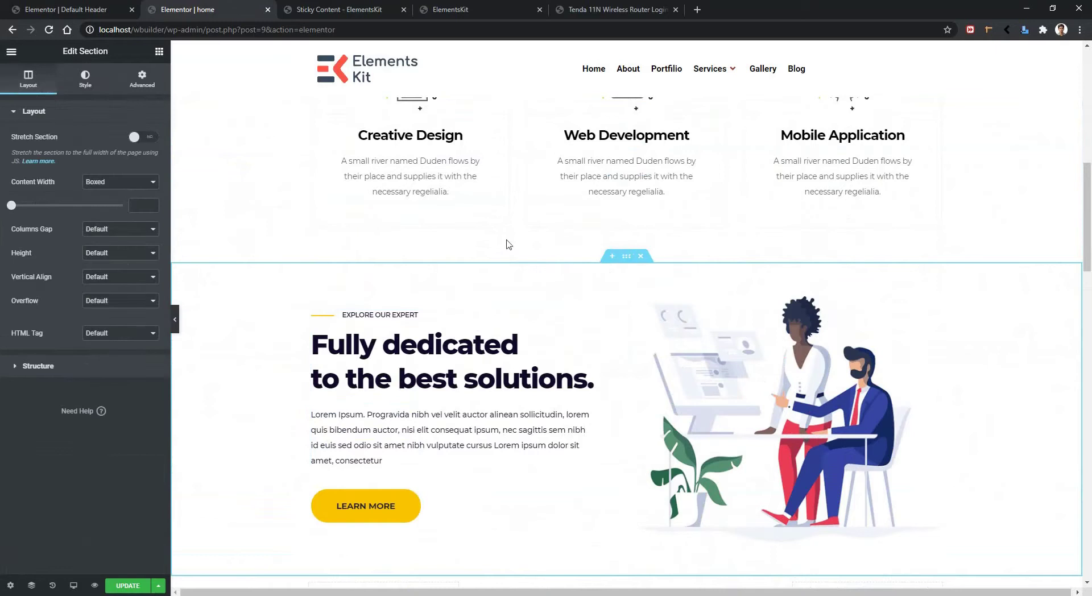
Step: Give the Fully dedicated section the CSS ID ekit_sticky_end, copy it, and update the page
click(149, 83)
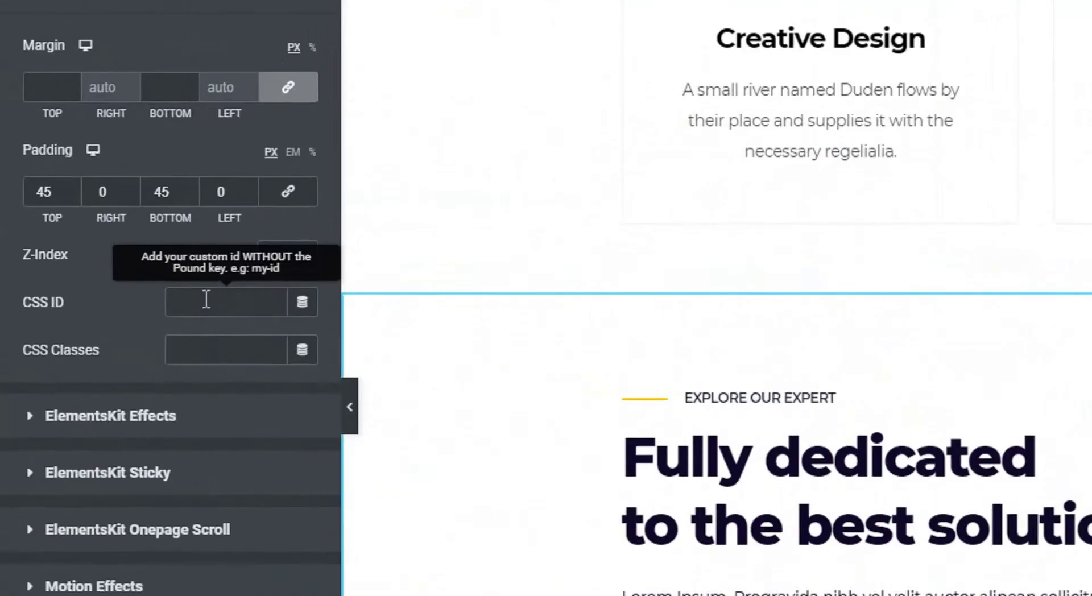
click(103, 266)
text(ekit_)
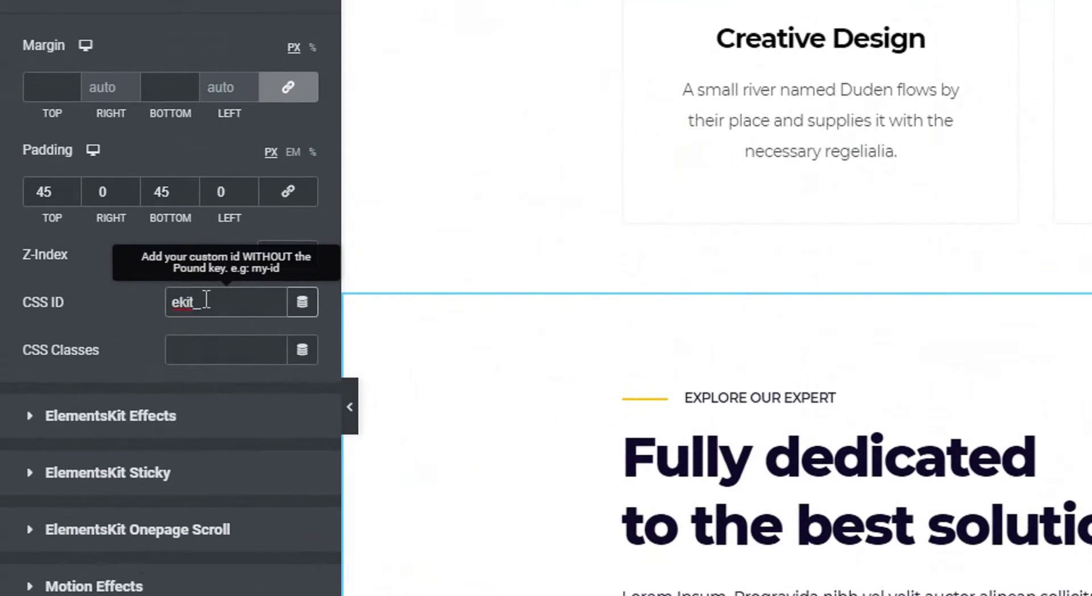
text(sticky_end)
key(ctrl+a)
key(ctrl+c)
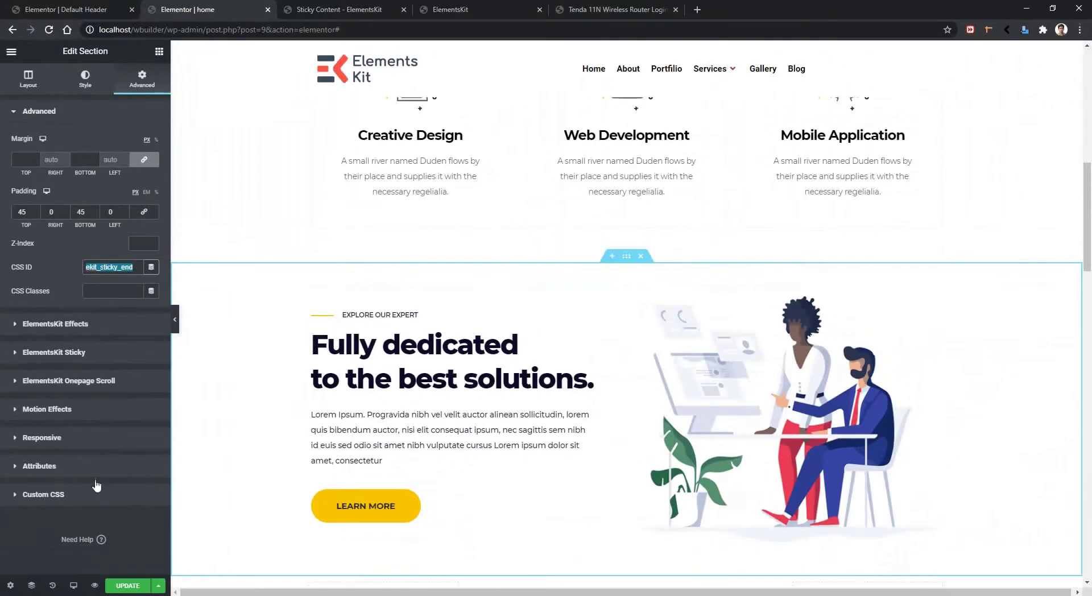
click(131, 586)
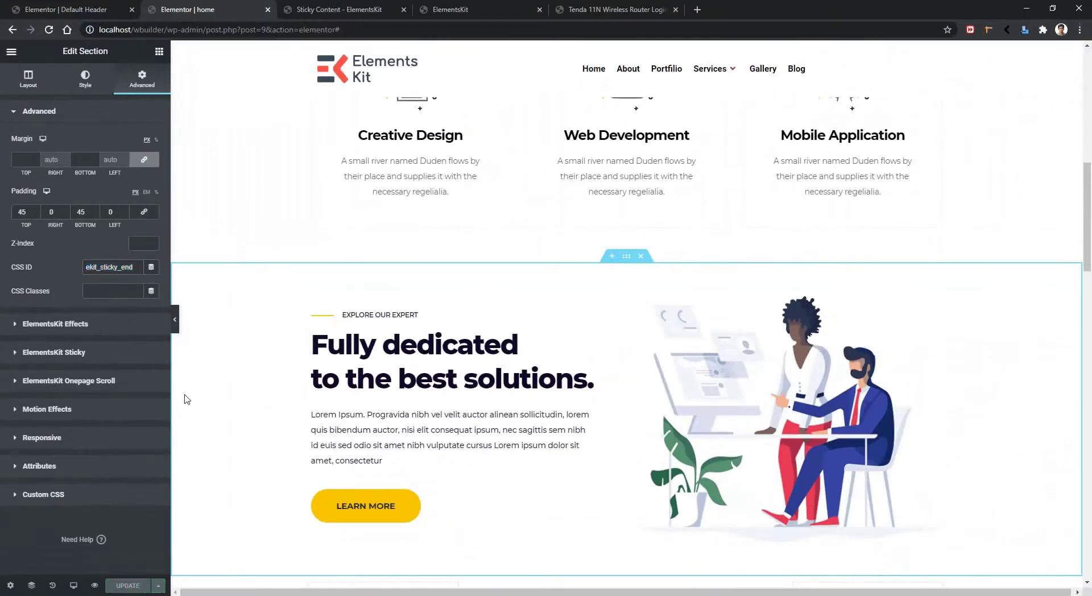
Step: Paste ekit_sticky_end into the header's Sticky Until field and save the header template
click(56, 8)
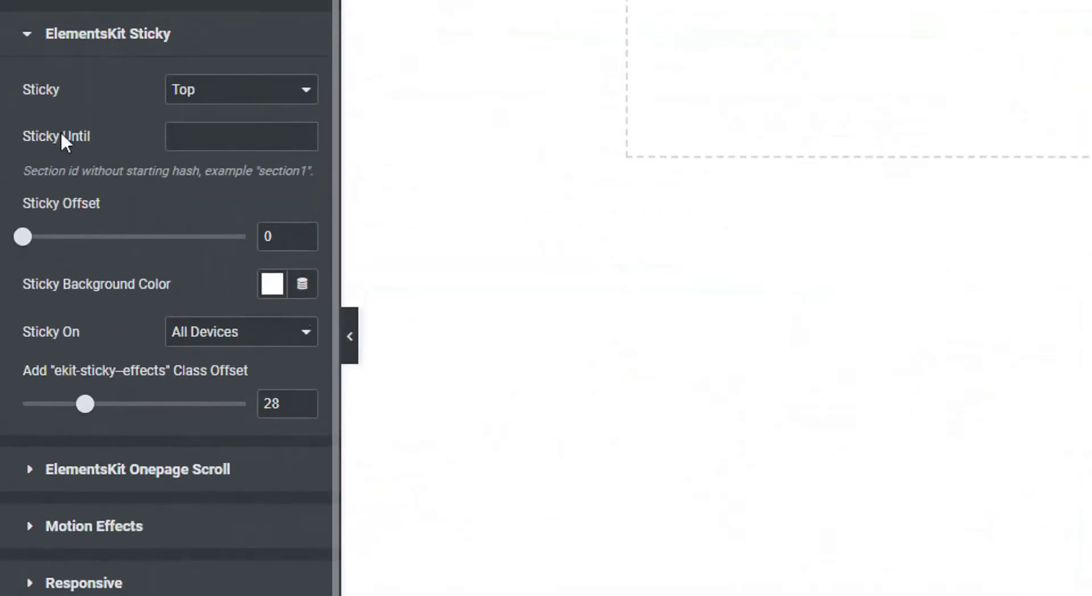
click(173, 155)
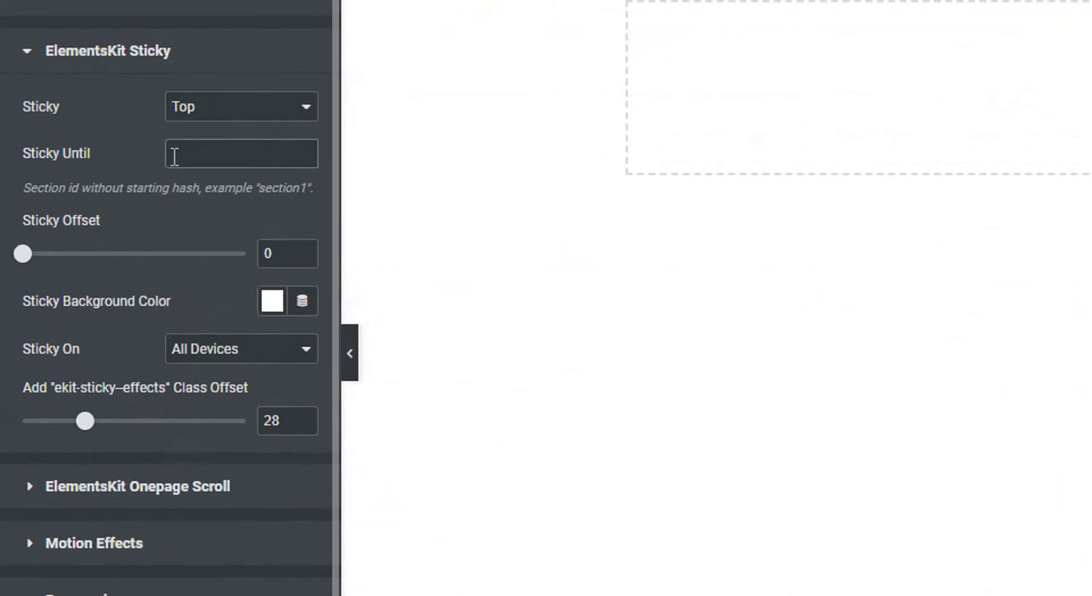
key(ctrl+v)
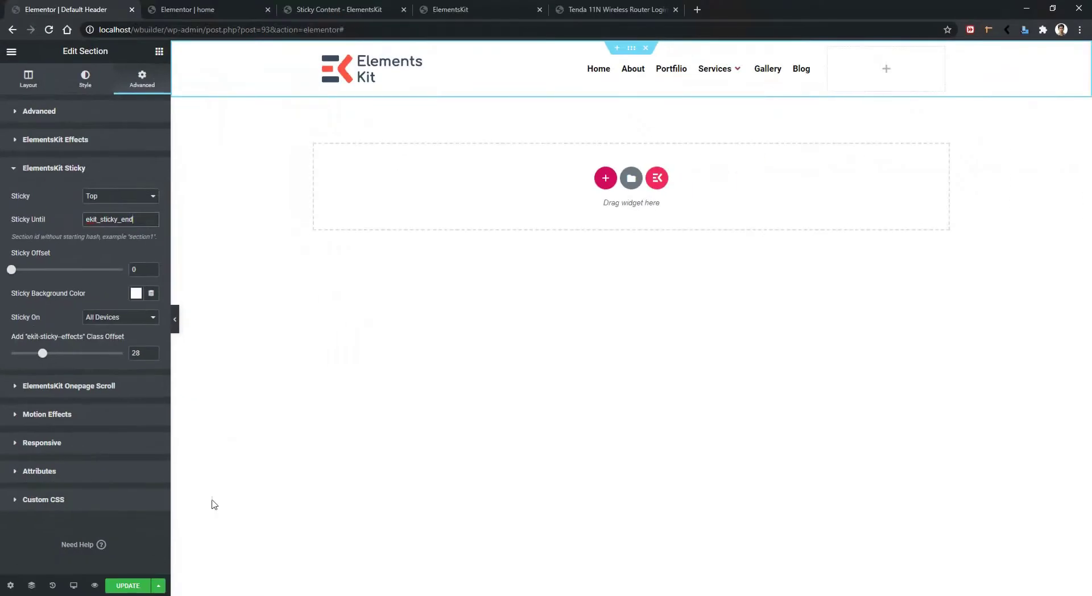
click(130, 587)
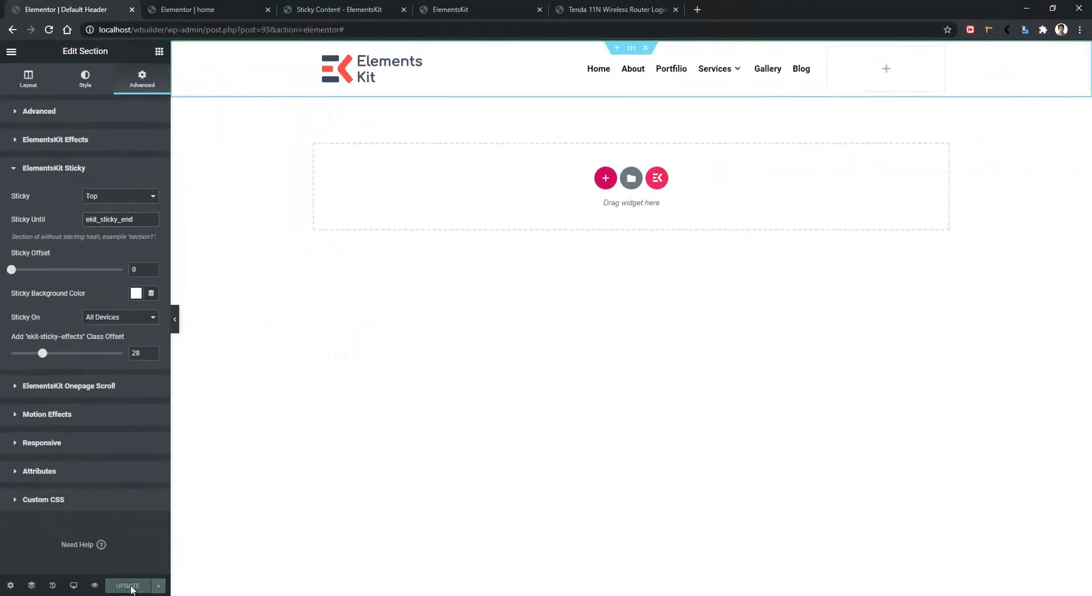
click(184, 7)
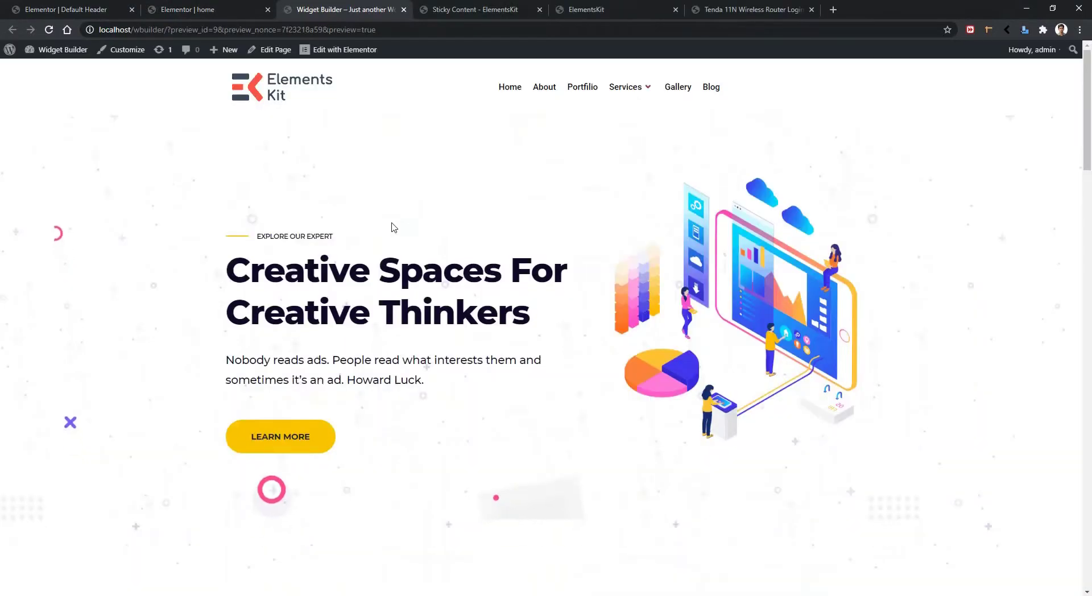
Step: Scroll the preview down to the Creative Design, Web Development and Mobile Application section, confirming the pinned header
scroll(392, 227, down, 5)
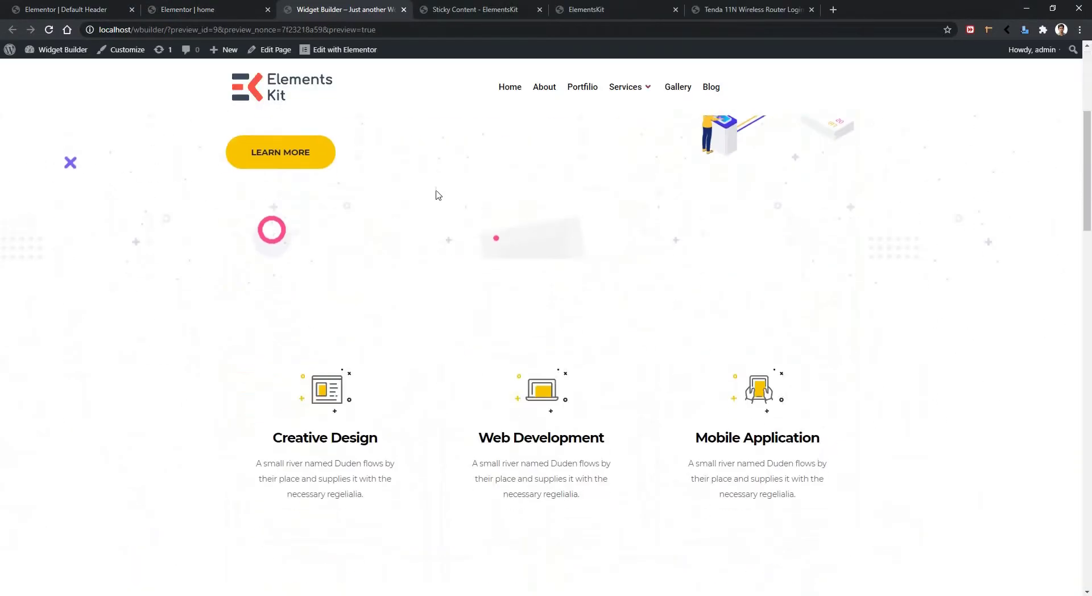
scroll(492, 258, down, 5)
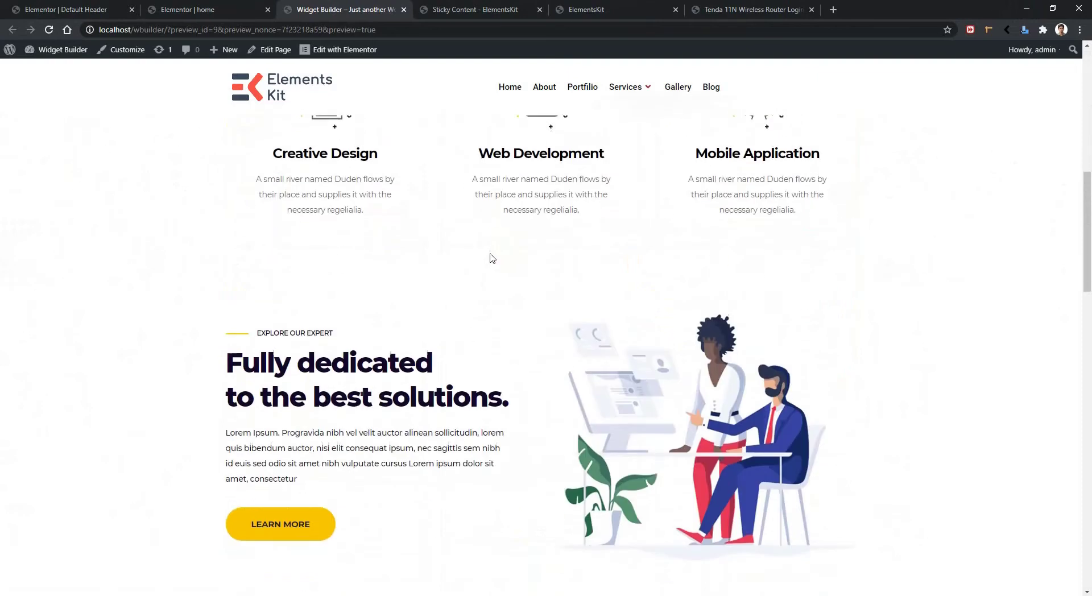
scroll(492, 258, down, 6)
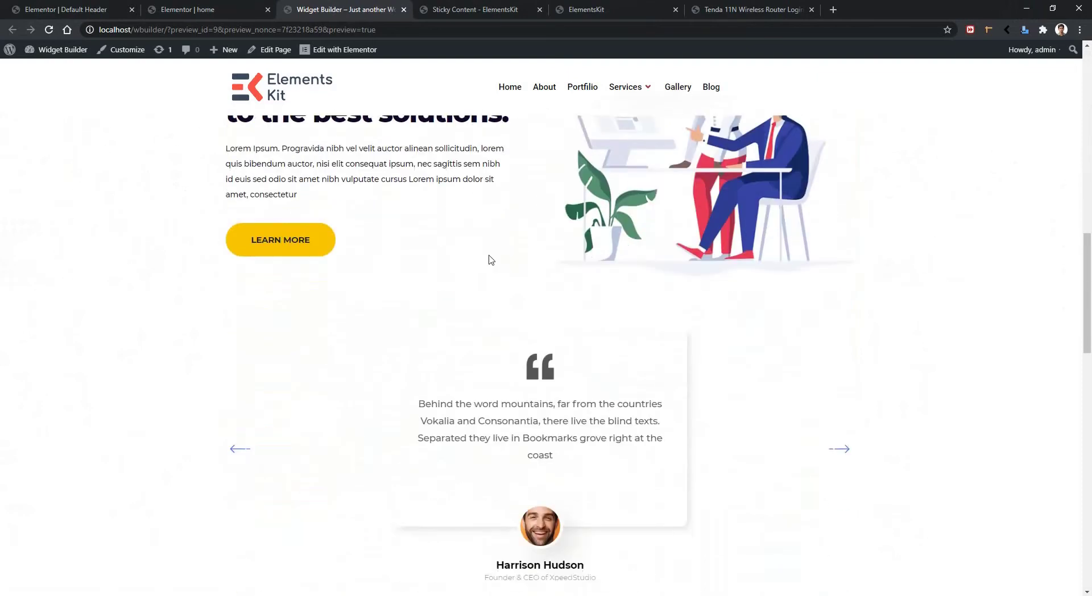
scroll(491, 261, down, 3)
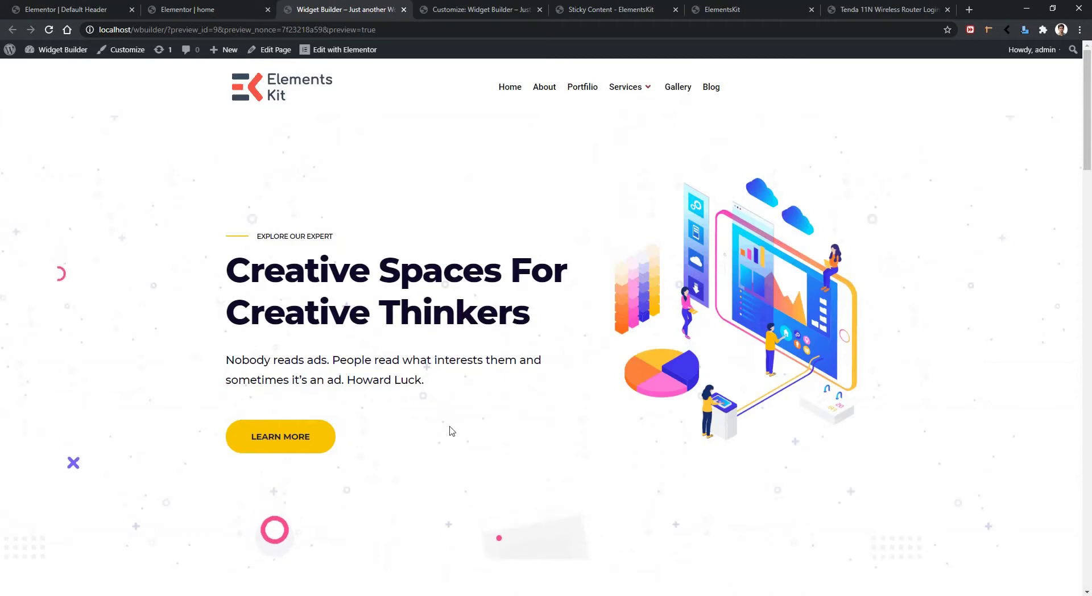
scroll(471, 372, down, 6)
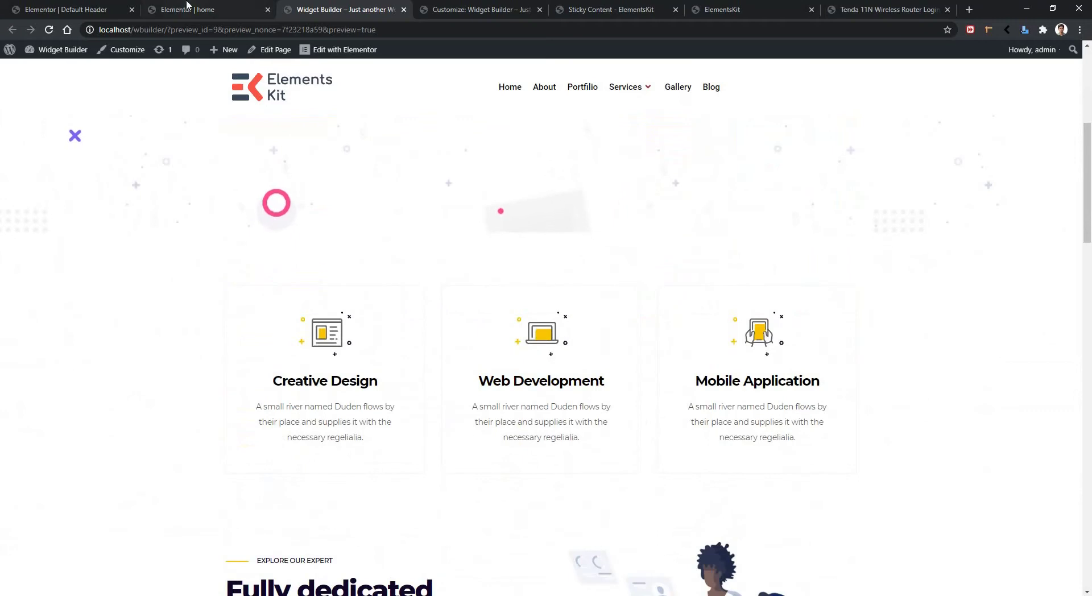
Step: Set the header's sticky background to light grey, save, and reload the site preview
click(98, 6)
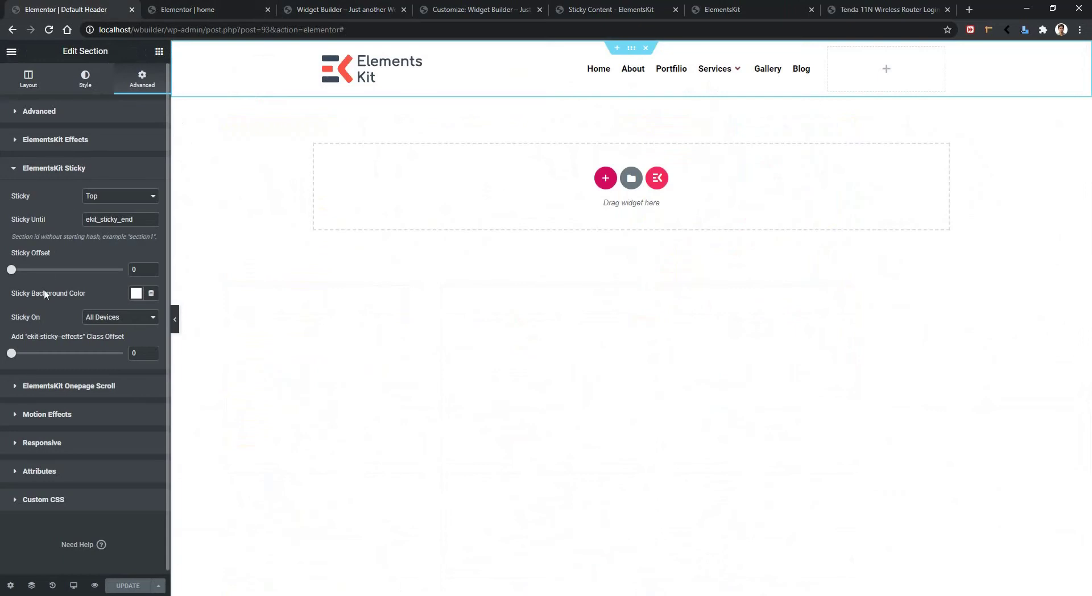
click(136, 293)
drag(94, 353, 74, 356)
click(116, 586)
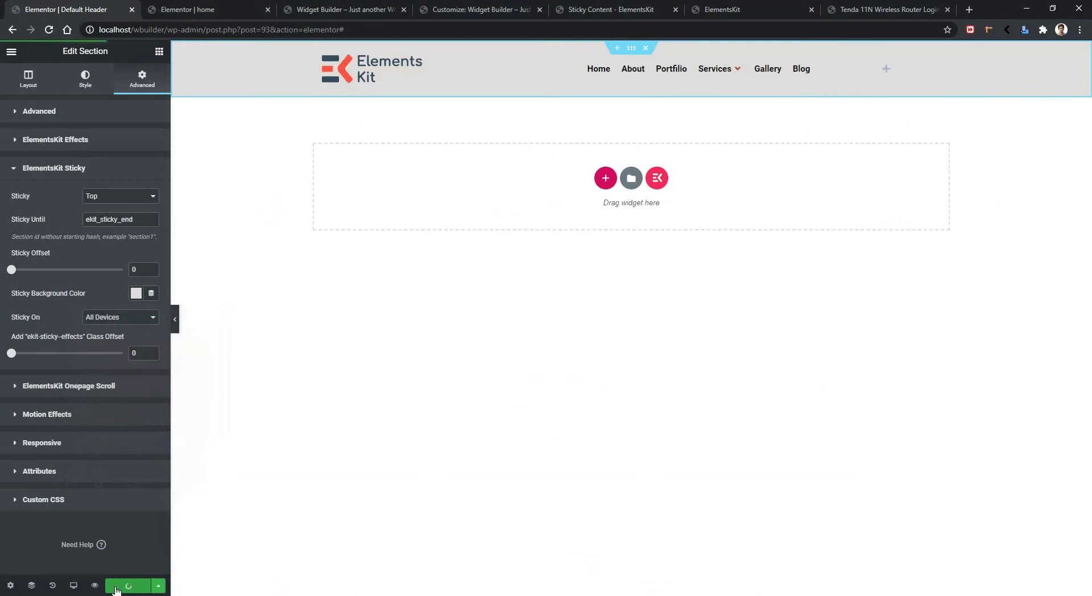
click(372, 7)
click(49, 30)
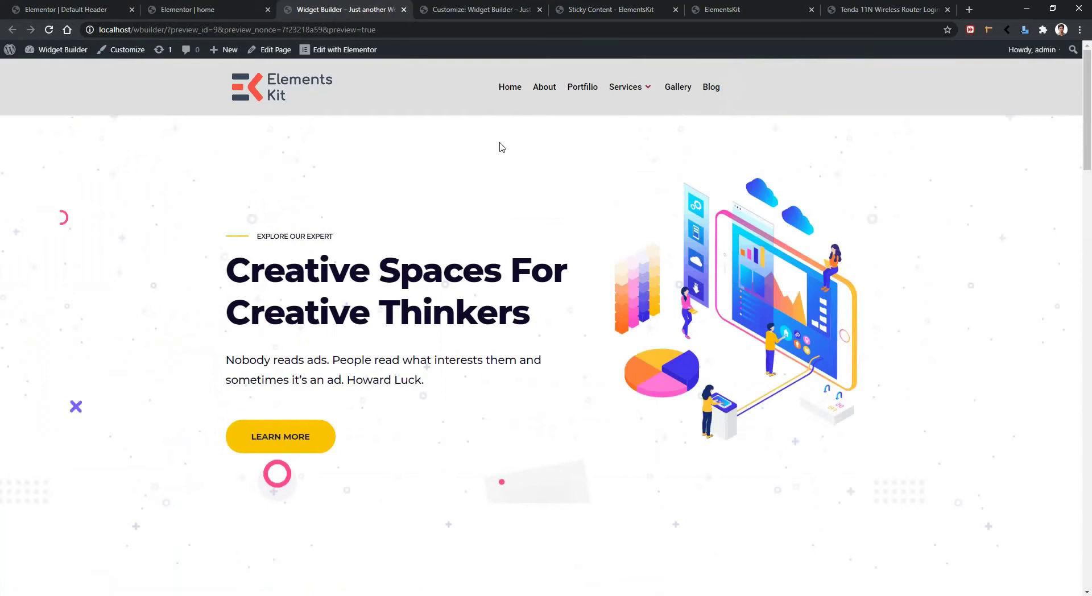
Step: Replace the 'Add ekit-sticky--effects Class Offset' value in ElementsKit Sticky with 50
scroll(501, 151, down, 2)
scroll(504, 159, up, 2)
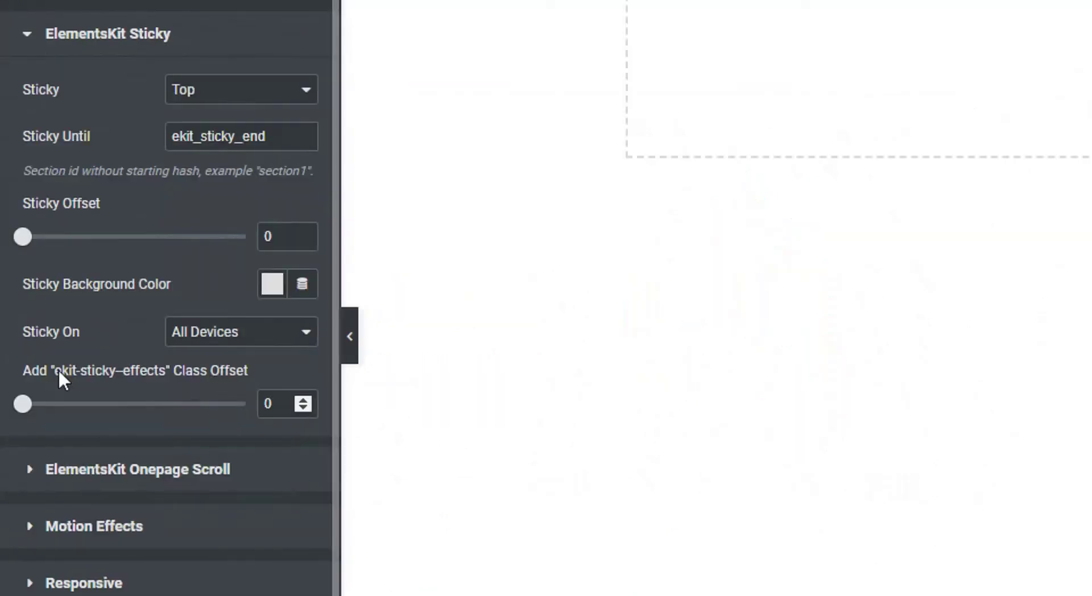
double_click(268, 404)
text(50)
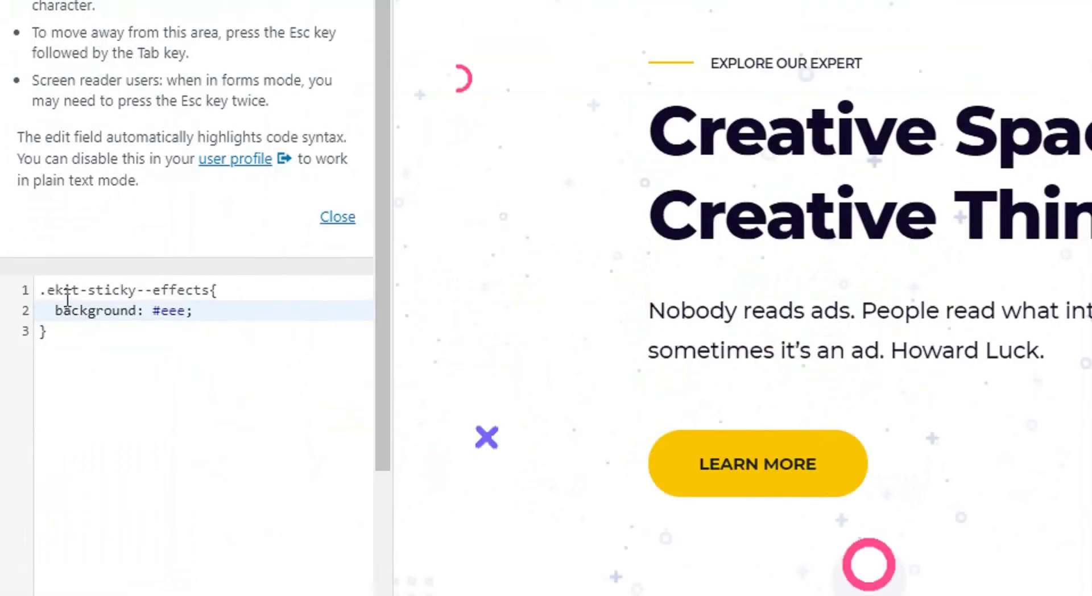
click(90, 333)
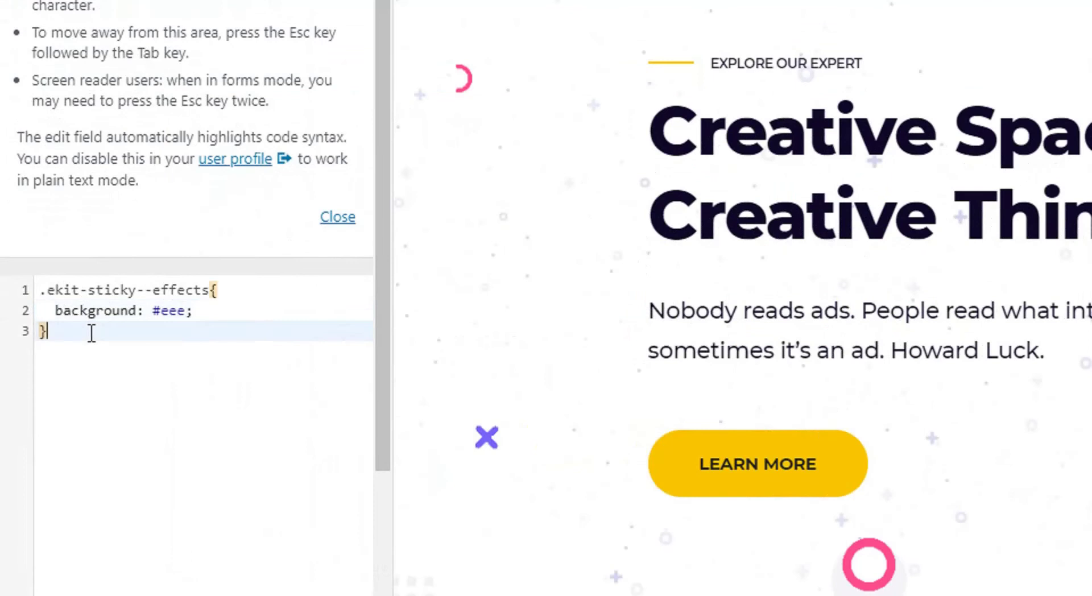
drag(194, 310, 53, 313)
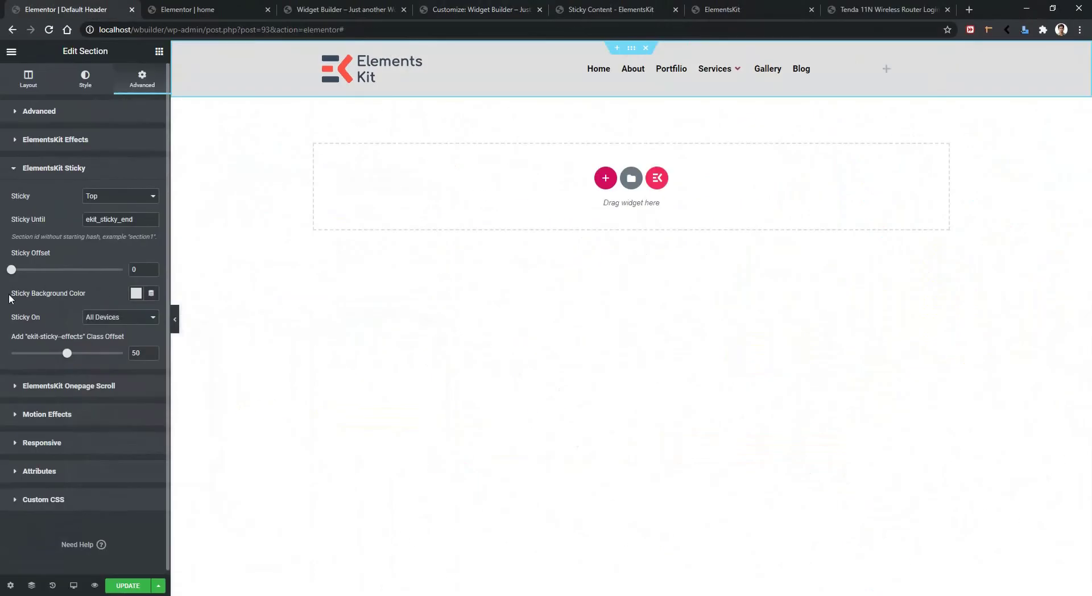
Step: Clear the header's Sticky Background Color so it has no colour
click(136, 293)
click(199, 472)
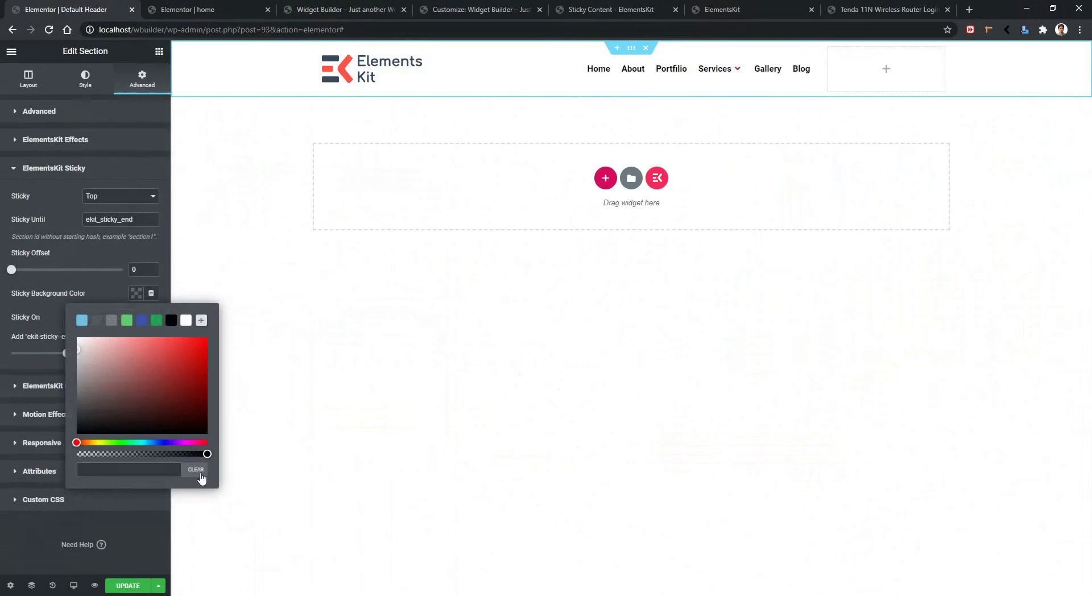
click(91, 286)
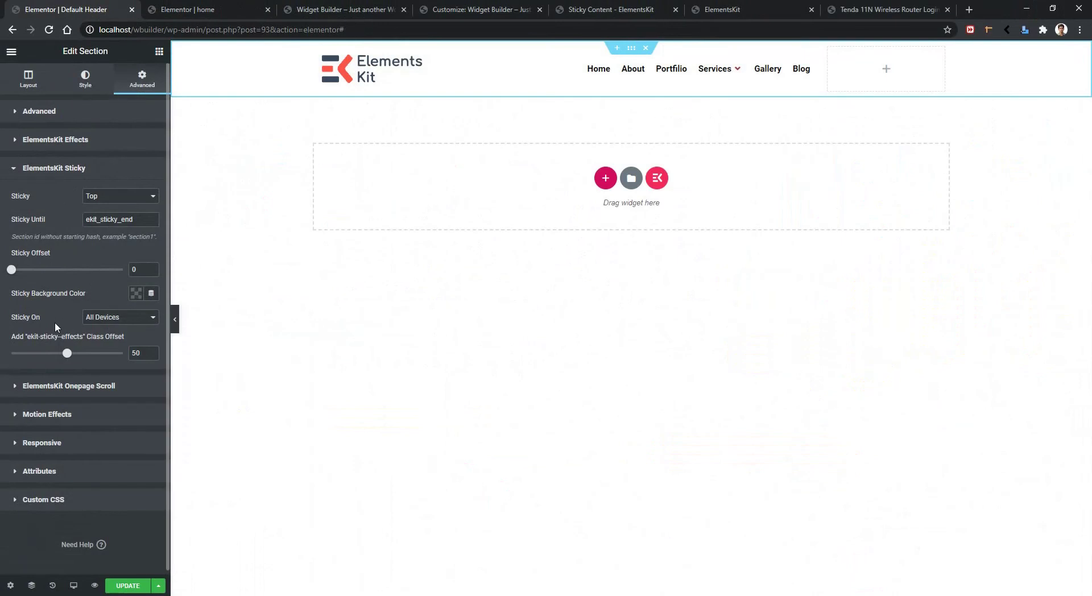
Step: Confirm the class offset is still 50 and update the header template
drag(141, 354, 32, 336)
click(83, 335)
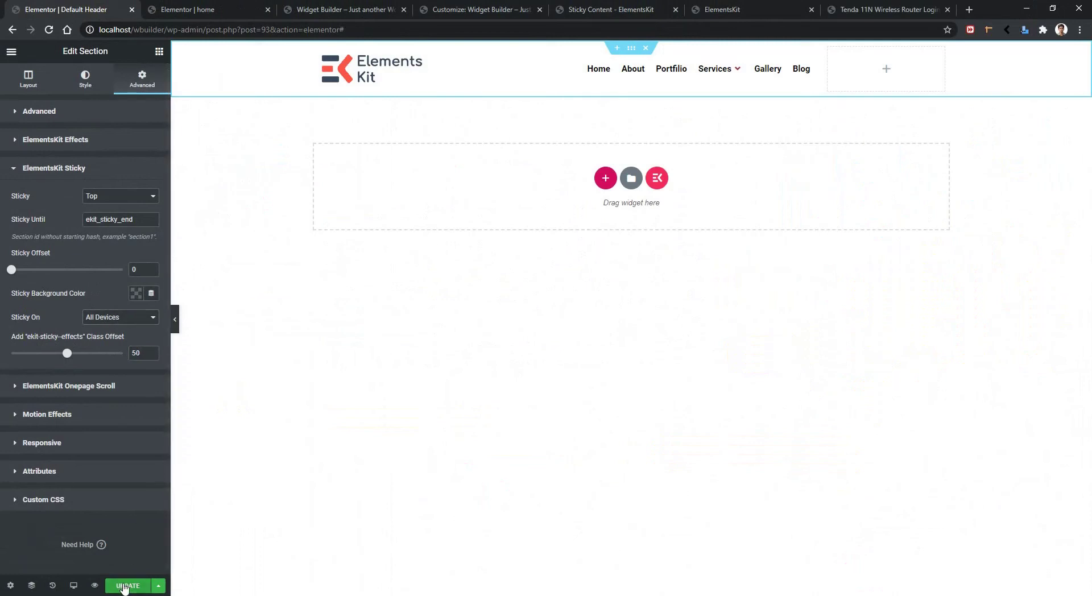
click(124, 586)
Step: Reload the site preview and nudge the scrollbar to check the header's colour at the top
click(358, 6)
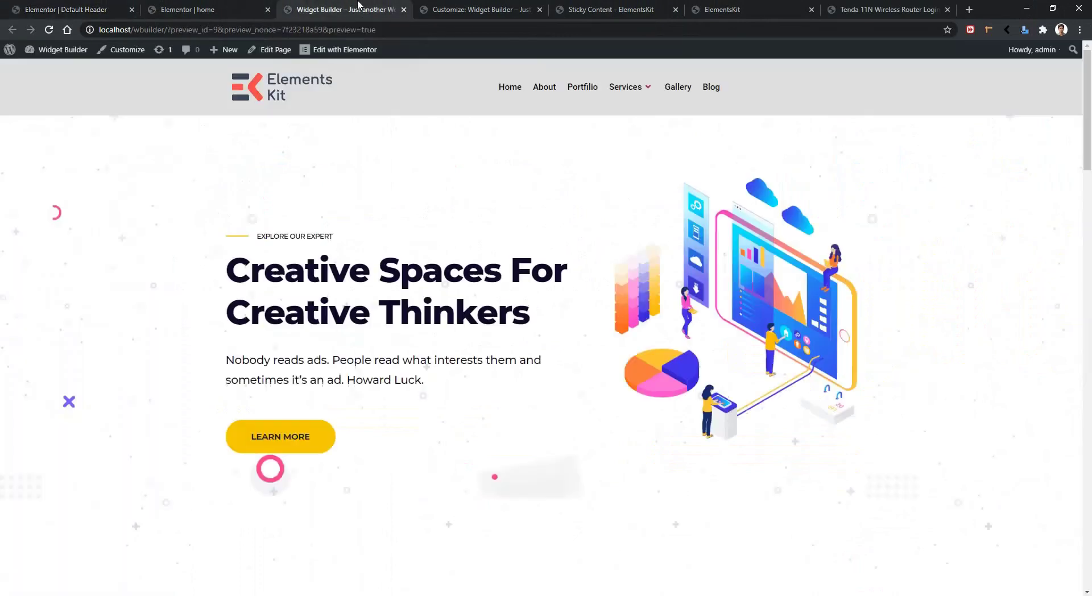
click(50, 30)
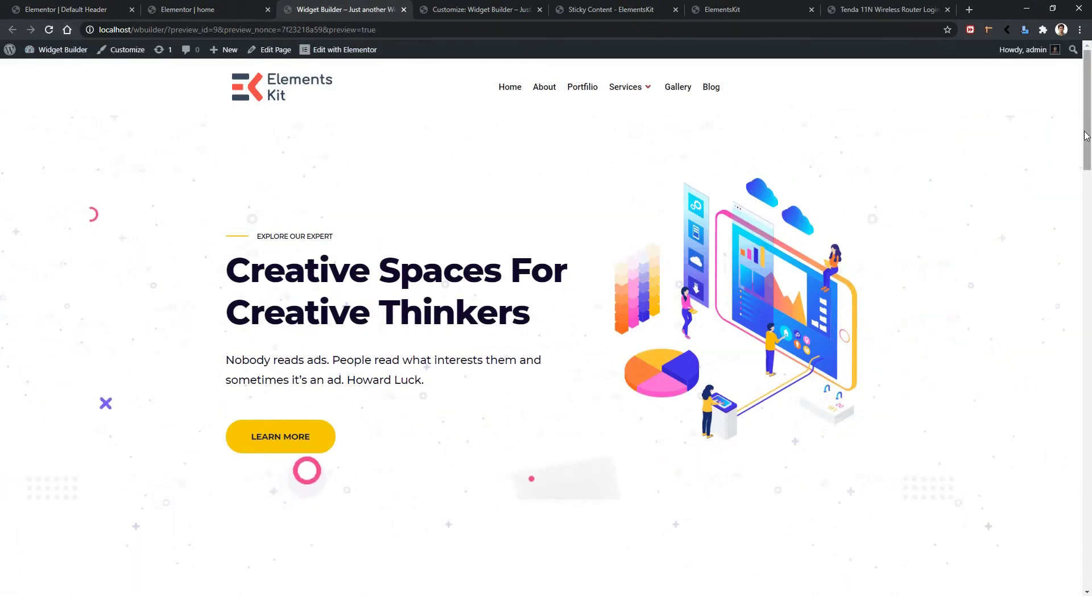
mouse_move(1087, 135)
mouse_down()
mouse_move(1087, 145)
mouse_move(1086, 136)
mouse_up()
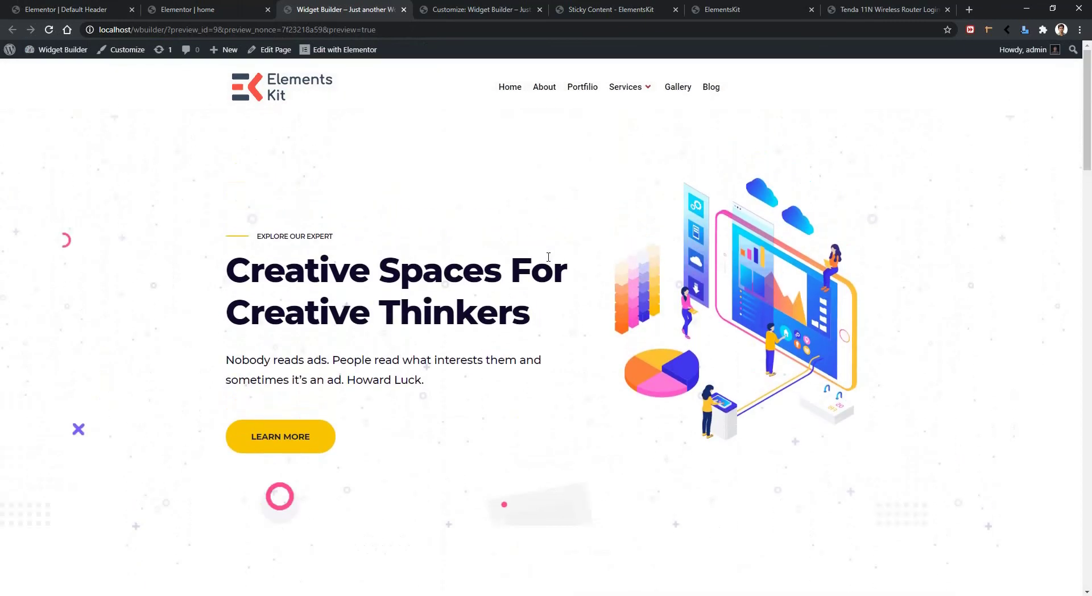